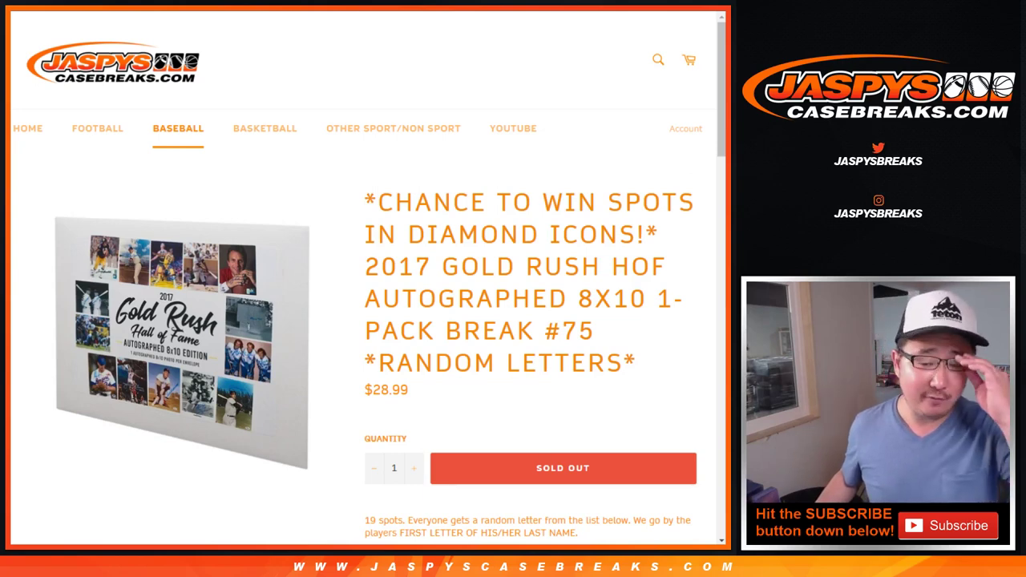
On the break #75 page, bring the top-three randomizer rules and the full letters list into view.
{"action": "scroll", "coordinate": [365, 280], "scroll_direction": "down", "scroll_amount": 6}
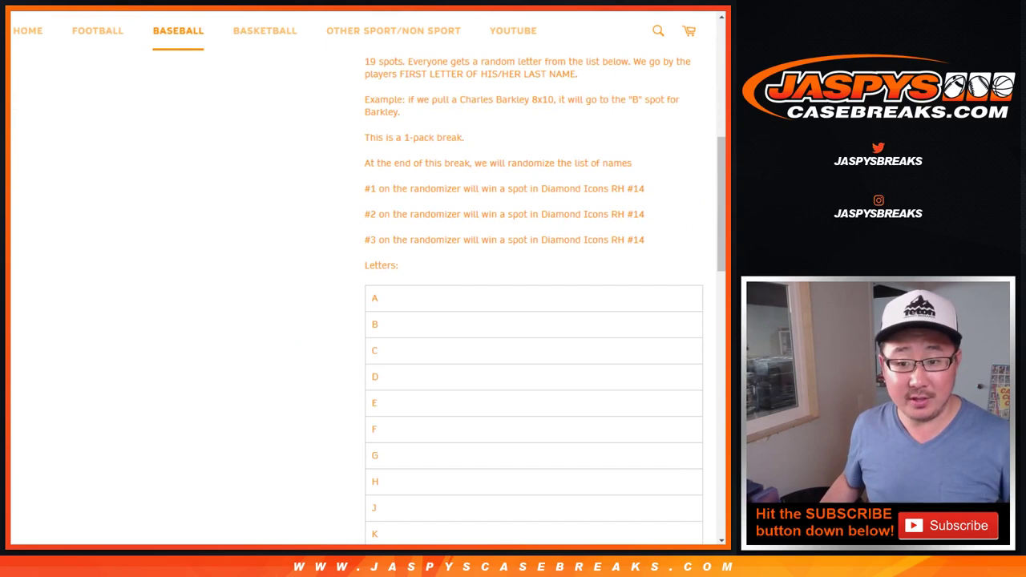
{"action": "left_click_drag", "start_coordinate": [425, 189], "coordinate": [611, 240]}
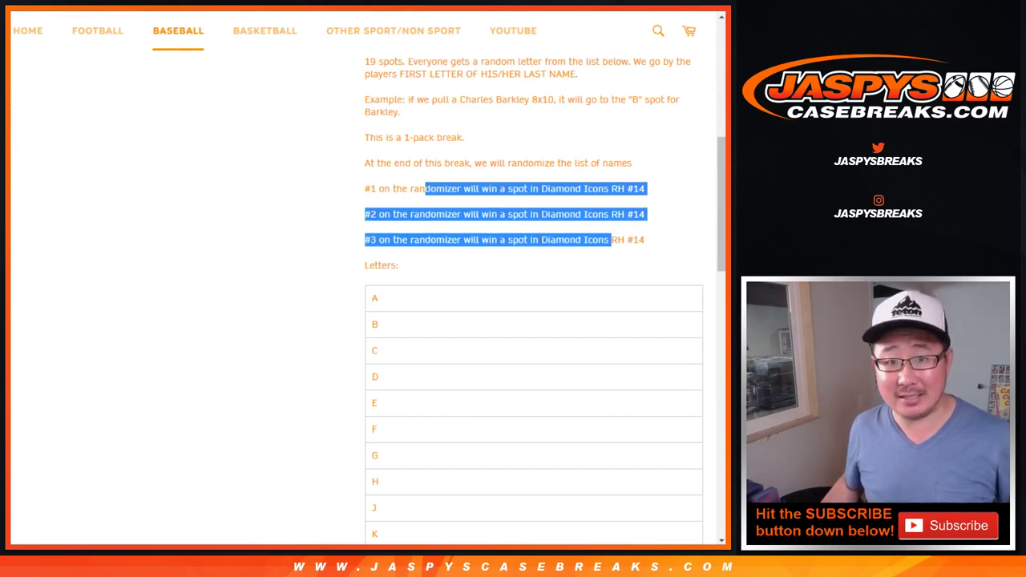
{"action": "left_click", "coordinate": [611, 240]}
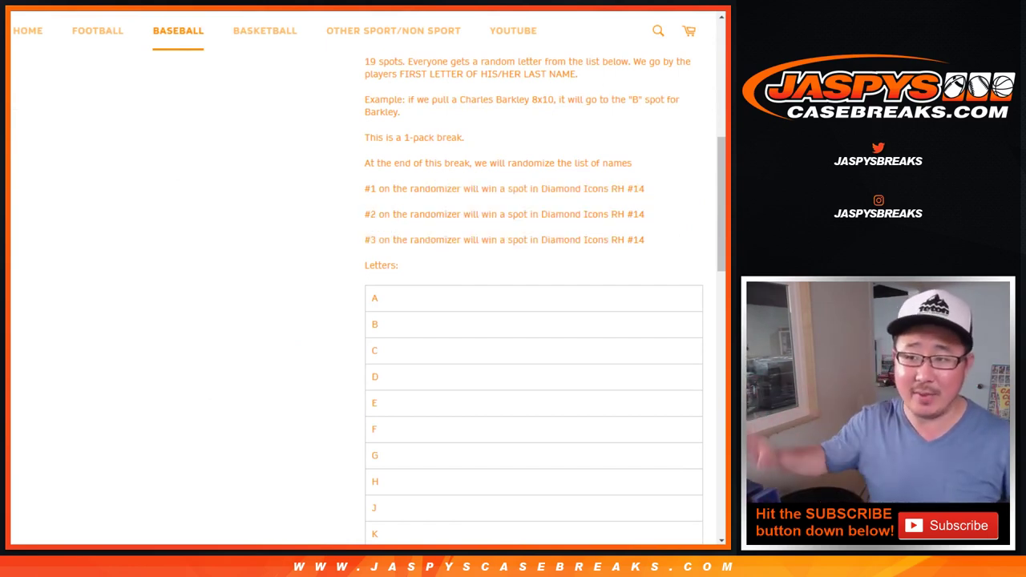
{"action": "scroll", "coordinate": [533, 297], "scroll_direction": "down", "scroll_amount": 4}
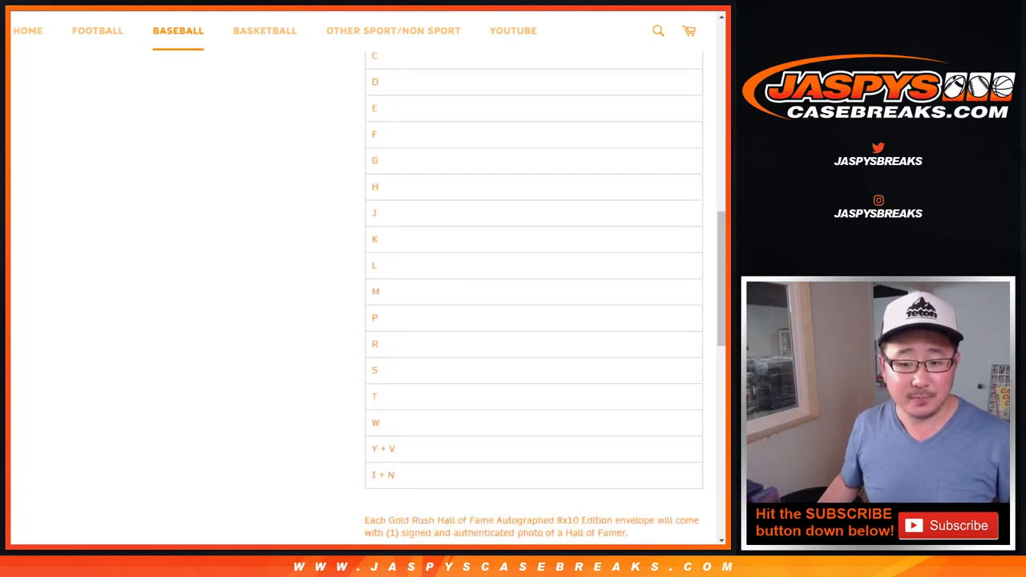
Replace the letters in the List Randomizer box with the 19 buyer names.
{"action": "scroll", "coordinate": [533, 297], "scroll_direction": "up", "scroll_amount": 10}
{"action": "key", "text": "ctrl+Tab"}
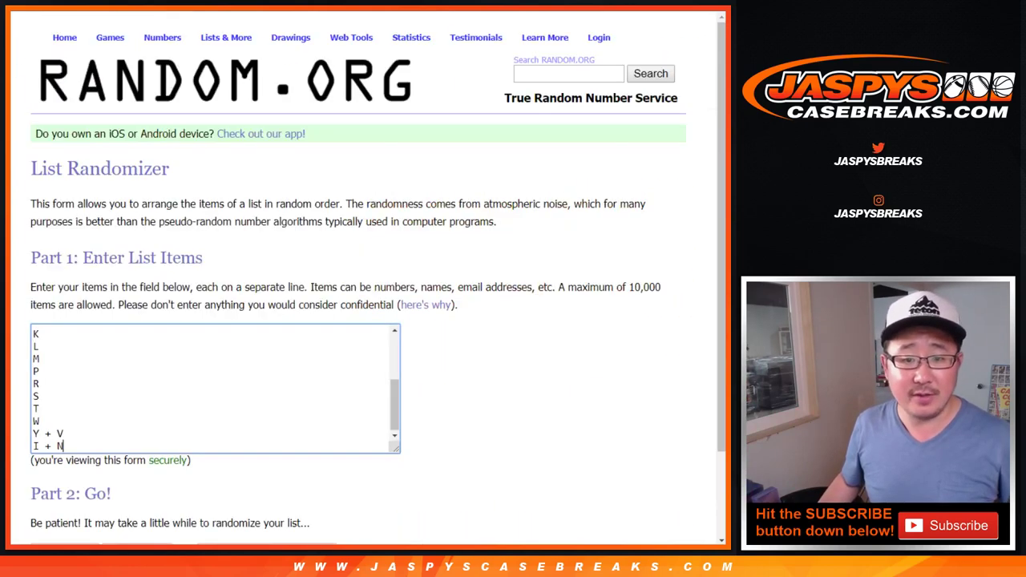
{"action": "key", "text": "ctrl+a"}
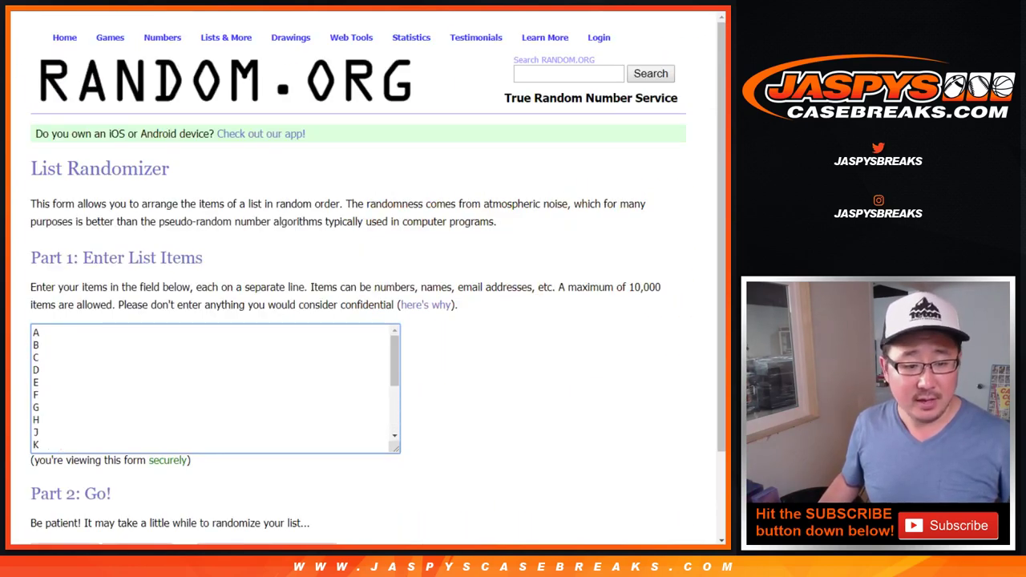
{"action": "key", "text": "ctrl+v"}
Roll two dice on the Dice Roller, getting 3 and 6 for a total of nine.
{"action": "scroll", "coordinate": [215, 389], "scroll_direction": "up", "scroll_amount": 4}
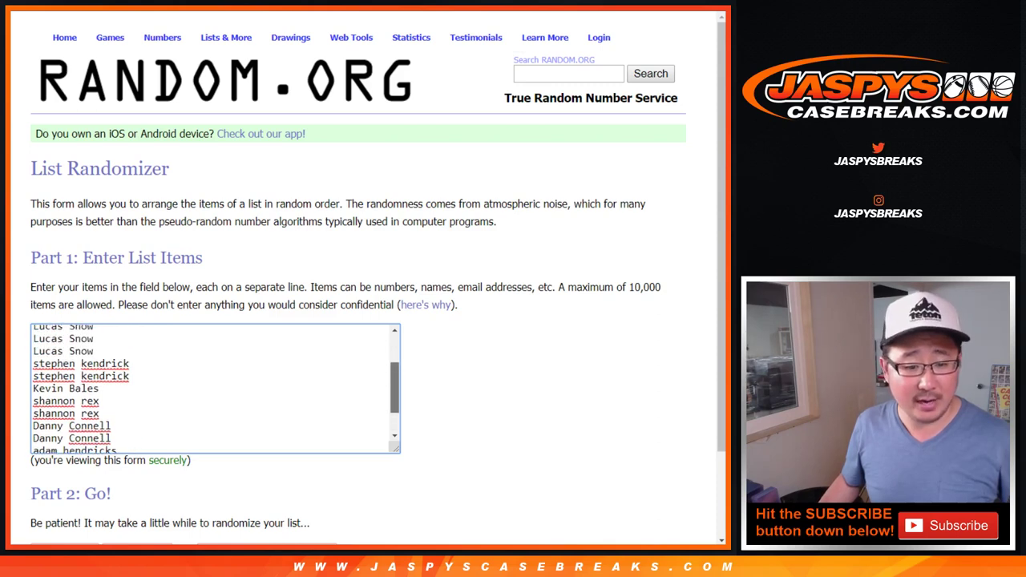
{"action": "key", "text": "ctrl+Tab"}
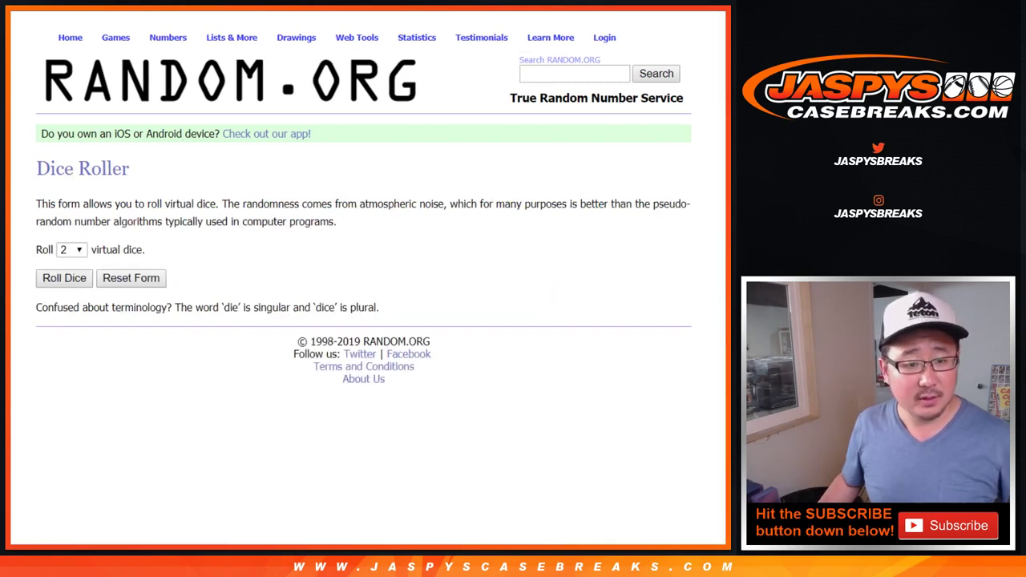
{"action": "key", "text": "Return"}
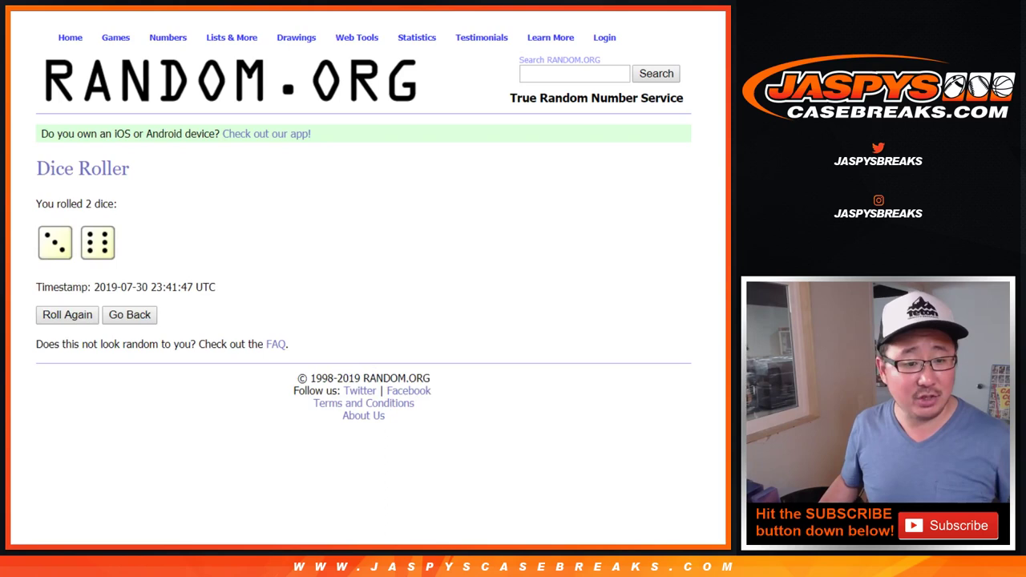
Randomize the 19-name list eight times in a row.
{"action": "key", "text": "ctrl+shift+Tab"}
{"action": "scroll", "coordinate": [361, 281], "scroll_direction": "down", "scroll_amount": 2}
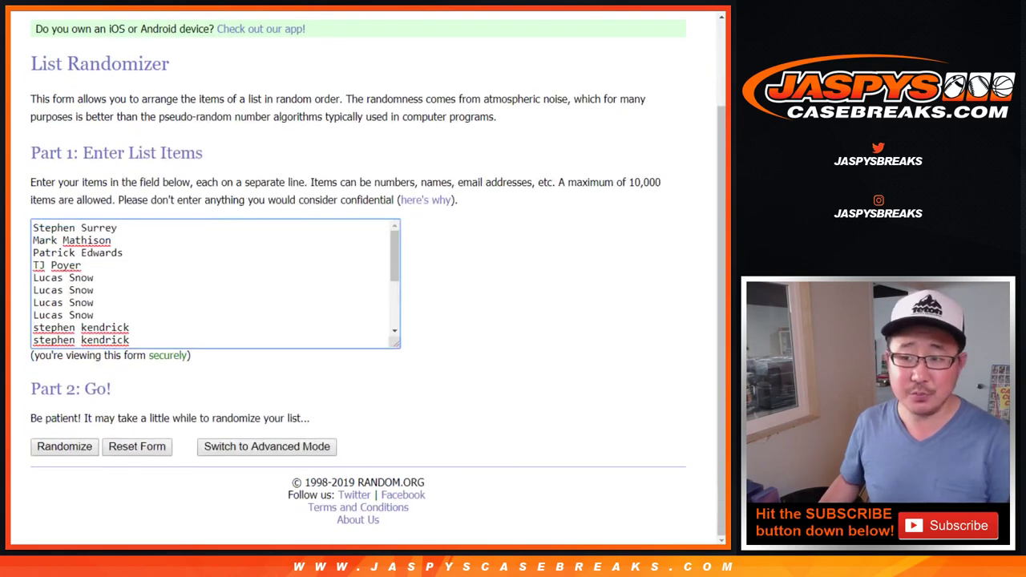
{"action": "key", "text": "Return"}
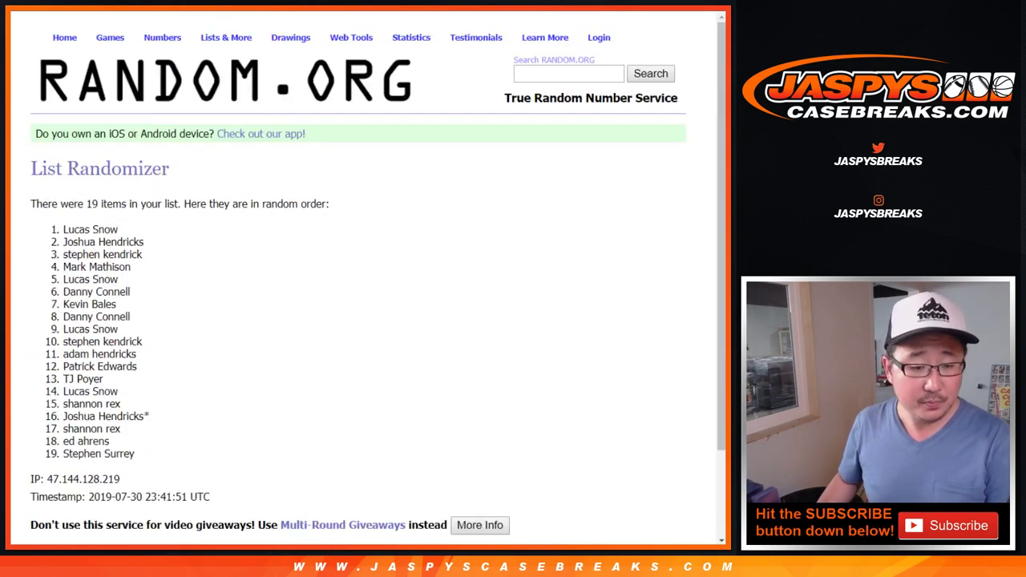
{"action": "scroll", "coordinate": [361, 281], "scroll_direction": "down", "scroll_amount": 2}
{"action": "key", "text": "Return"}
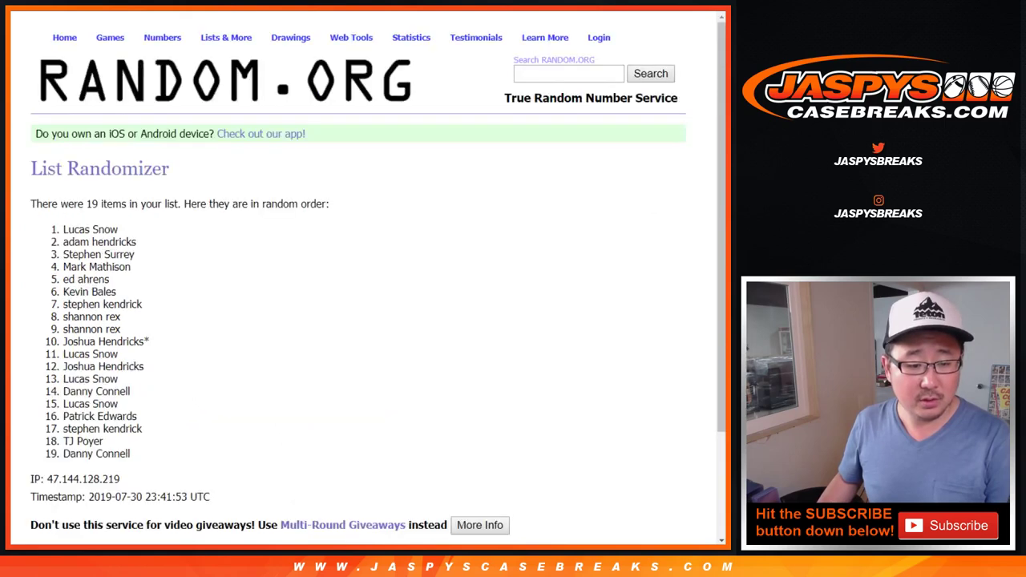
{"action": "scroll", "coordinate": [361, 281], "scroll_direction": "down", "scroll_amount": 2}
{"action": "key", "text": "Return"}
{"action": "scroll", "coordinate": [360, 280], "scroll_direction": "down", "scroll_amount": 2}
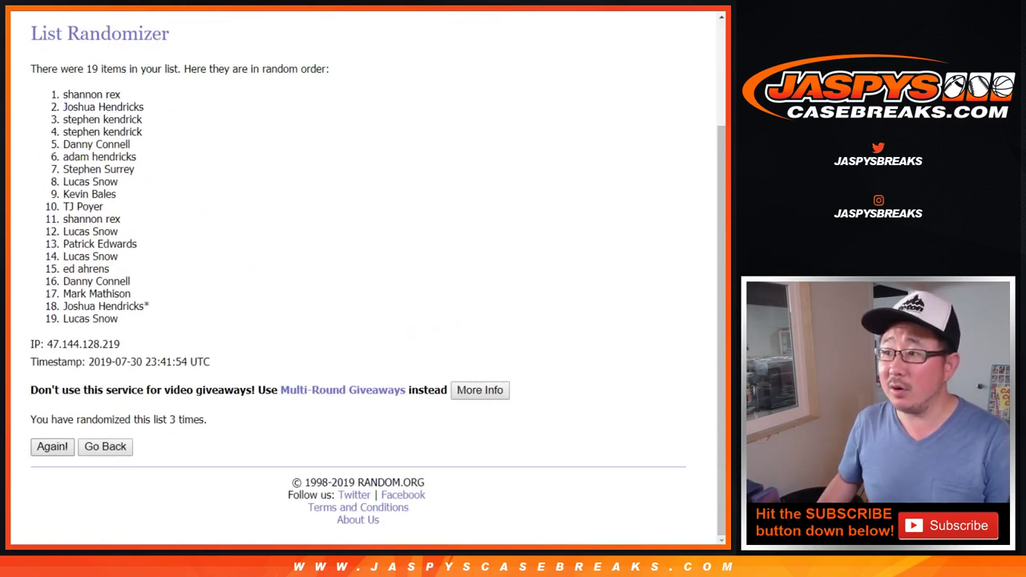
{"action": "key", "text": "Return"}
{"action": "scroll", "coordinate": [360, 281], "scroll_direction": "down", "scroll_amount": 2}
{"action": "key", "text": "Return"}
{"action": "scroll", "coordinate": [361, 281], "scroll_direction": "down", "scroll_amount": 2}
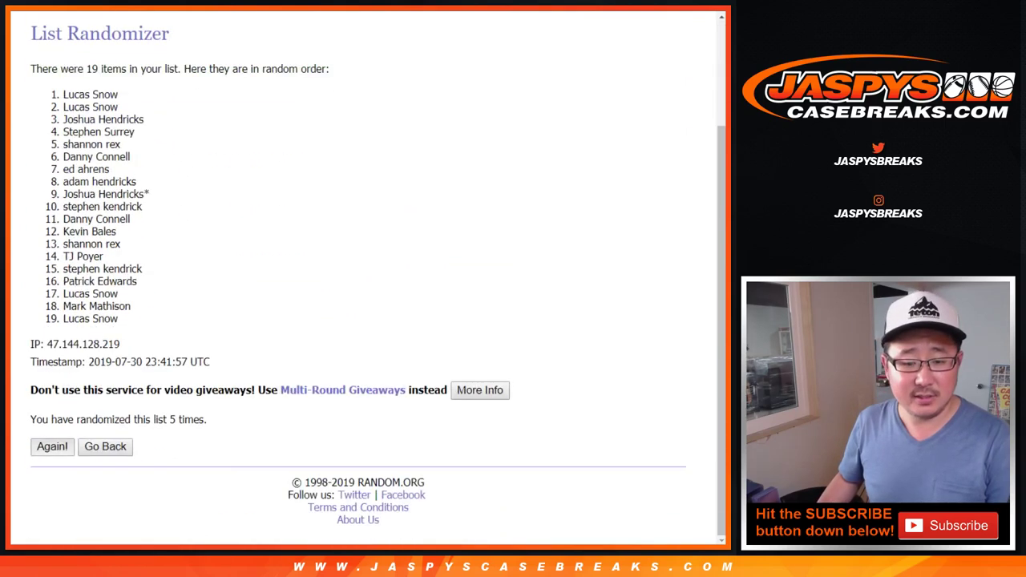
{"action": "key", "text": "Return"}
{"action": "scroll", "coordinate": [361, 280], "scroll_direction": "down", "scroll_amount": 2}
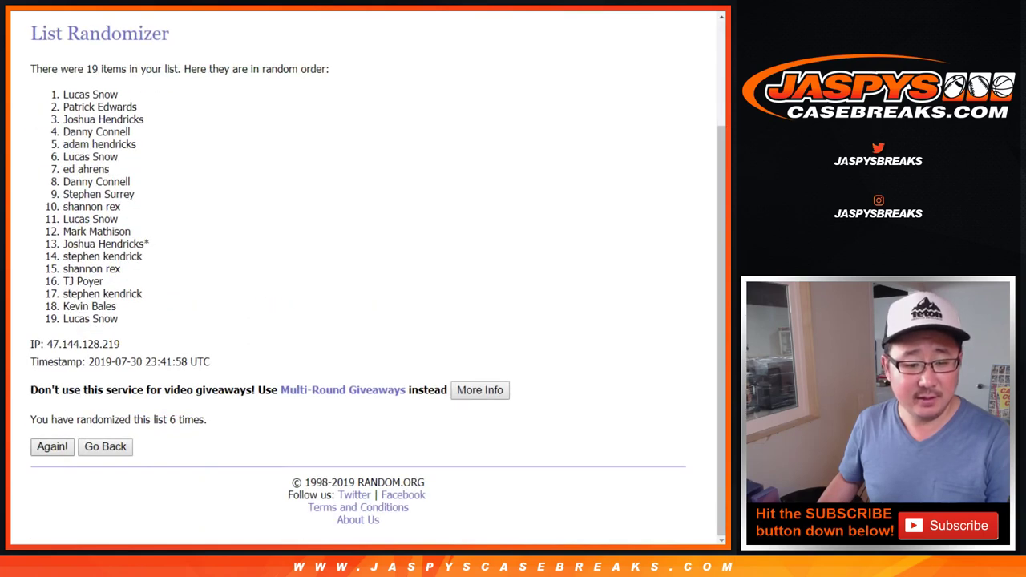
{"action": "key", "text": "Return"}
{"action": "key", "text": "Return"}
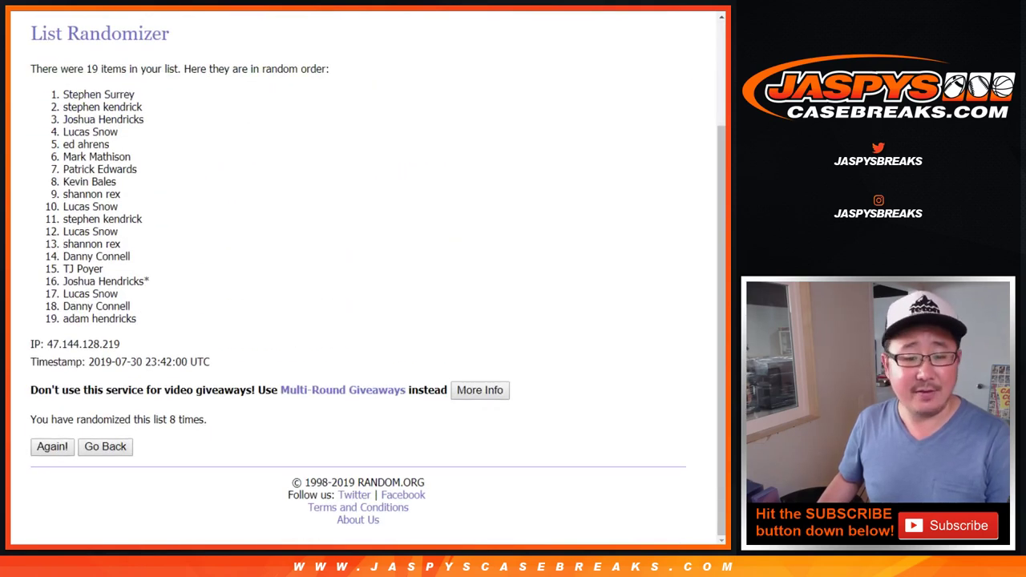
{"action": "key", "text": "Return"}
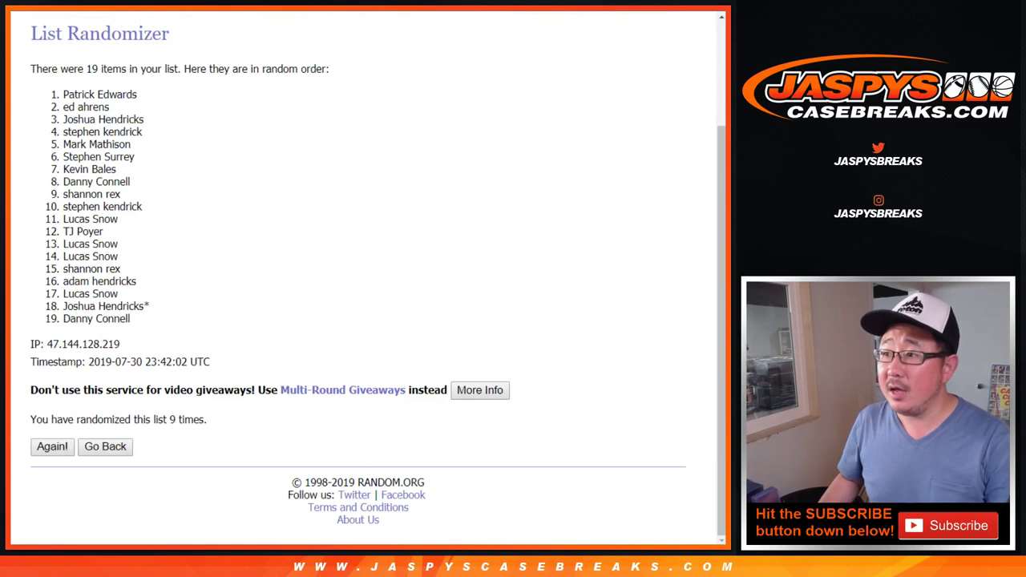
Copy the randomized 19 names into column A starting at A1, then return to RANDOM.ORG.
{"action": "mouse_move", "coordinate": [63, 94]}
{"action": "left_mouse_down"}
{"action": "mouse_move", "coordinate": [126, 156]}
{"action": "mouse_move", "coordinate": [120, 269]}
{"action": "mouse_move", "coordinate": [149, 308]}
{"action": "mouse_move", "coordinate": [130, 319]}
{"action": "left_mouse_up"}
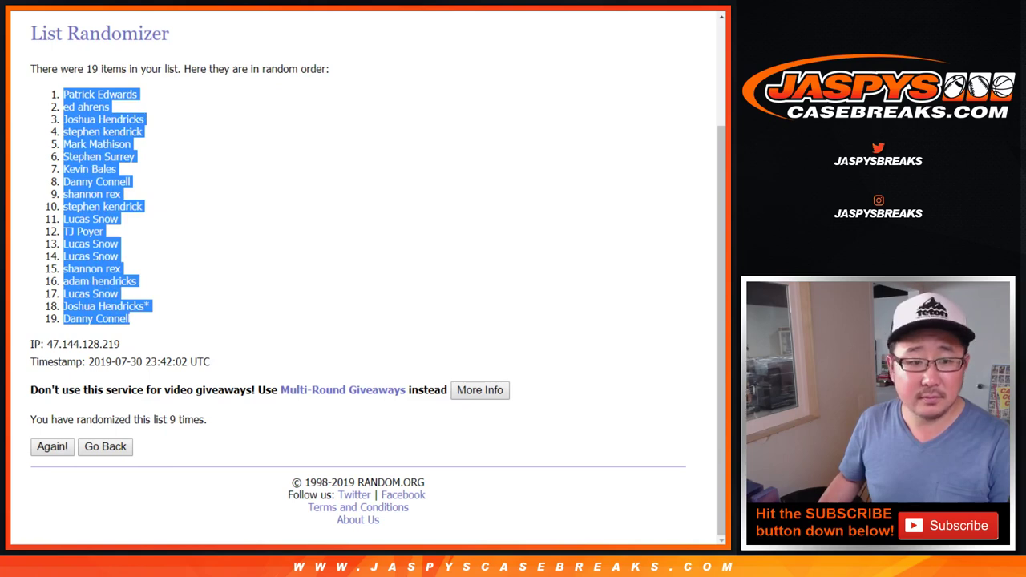
{"action": "left_click", "coordinate": [129, 319]}
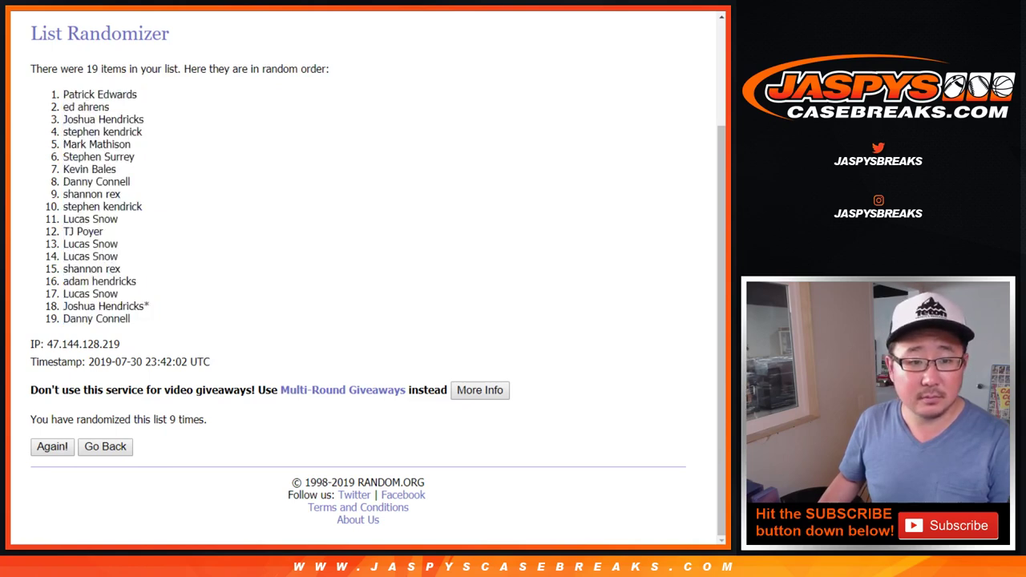
{"action": "mouse_move", "coordinate": [63, 93]}
{"action": "left_mouse_down"}
{"action": "mouse_move", "coordinate": [113, 108]}
{"action": "mouse_move", "coordinate": [120, 345]}
{"action": "mouse_move", "coordinate": [130, 319]}
{"action": "left_mouse_up"}
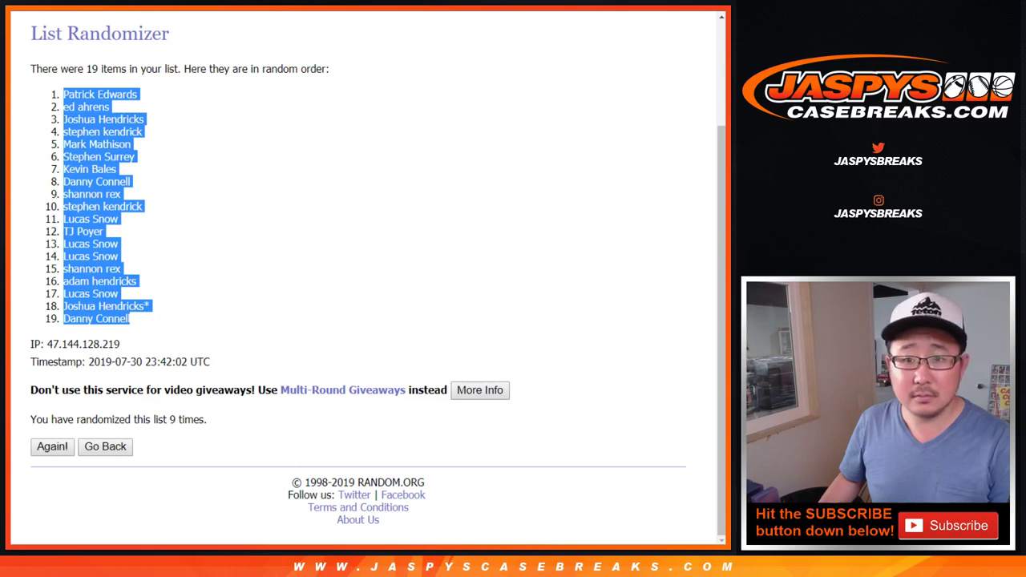
{"action": "key", "text": "ctrl+Tab"}
{"action": "right_click", "coordinate": [60, 117]}
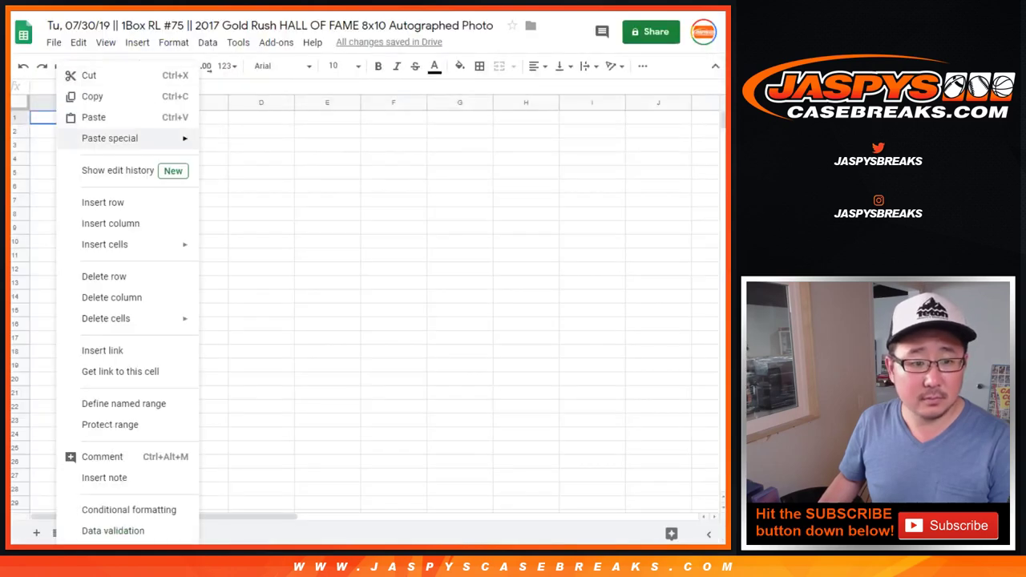
{"action": "left_click", "coordinate": [96, 115]}
{"action": "key", "text": "ctrl+Tab"}
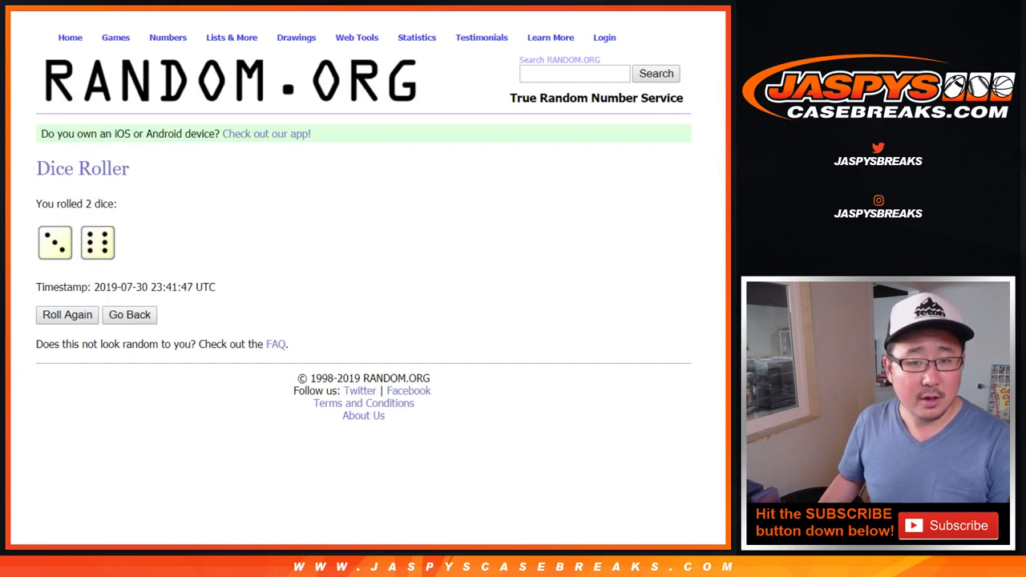
Shuffle the 19-letter list nine times in the letter List Randomizer.
{"action": "key", "text": "ctrl+Tab"}
{"action": "scroll", "coordinate": [361, 281], "scroll_direction": "down", "scroll_amount": 2}
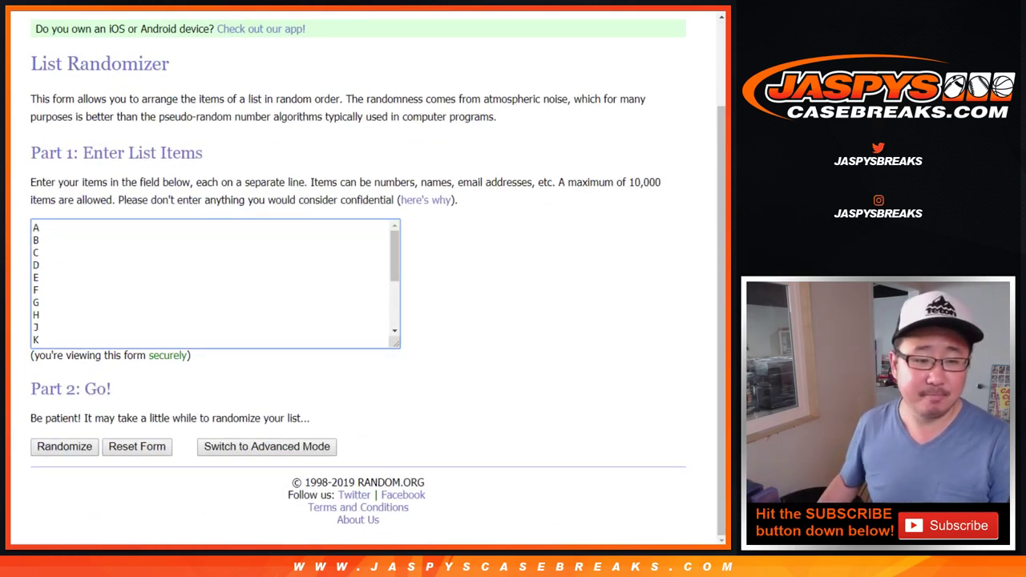
{"action": "left_click", "coordinate": [64, 446]}
{"action": "scroll", "coordinate": [361, 281], "scroll_direction": "down", "scroll_amount": 2}
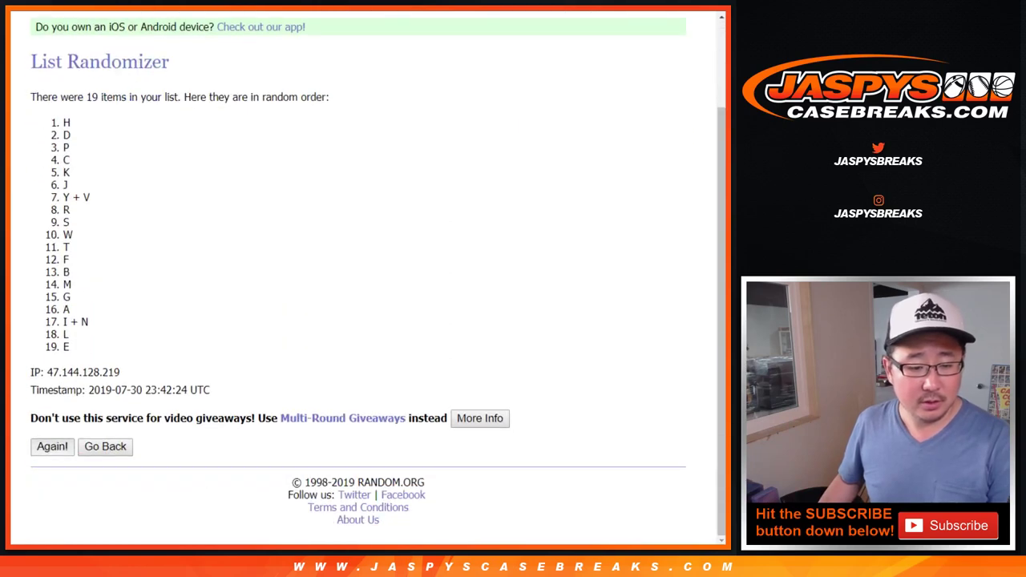
{"action": "left_click", "coordinate": [52, 447]}
{"action": "scroll", "coordinate": [361, 281], "scroll_direction": "down", "scroll_amount": 2}
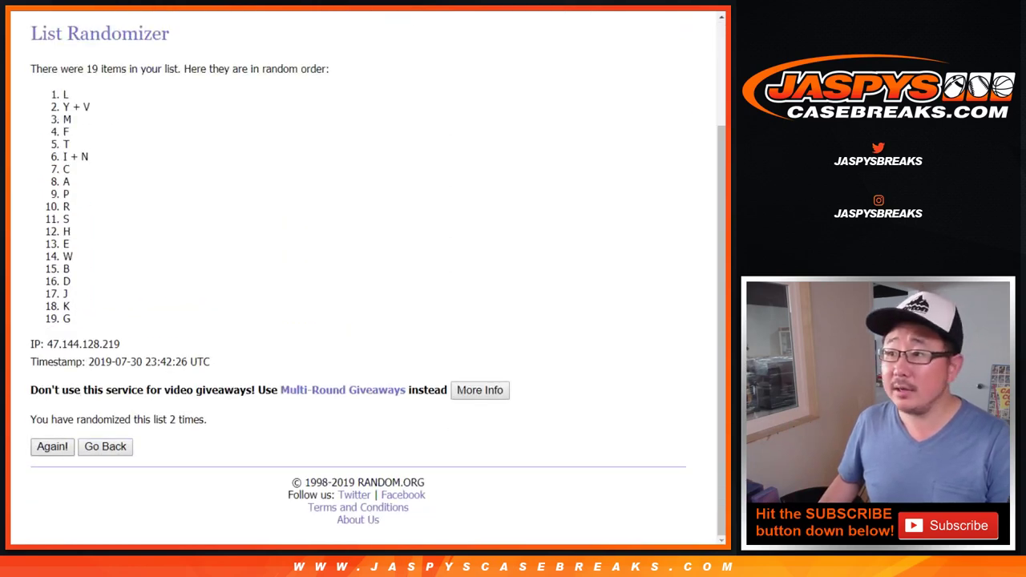
{"action": "left_click", "coordinate": [52, 447]}
{"action": "left_click", "coordinate": [52, 447]}
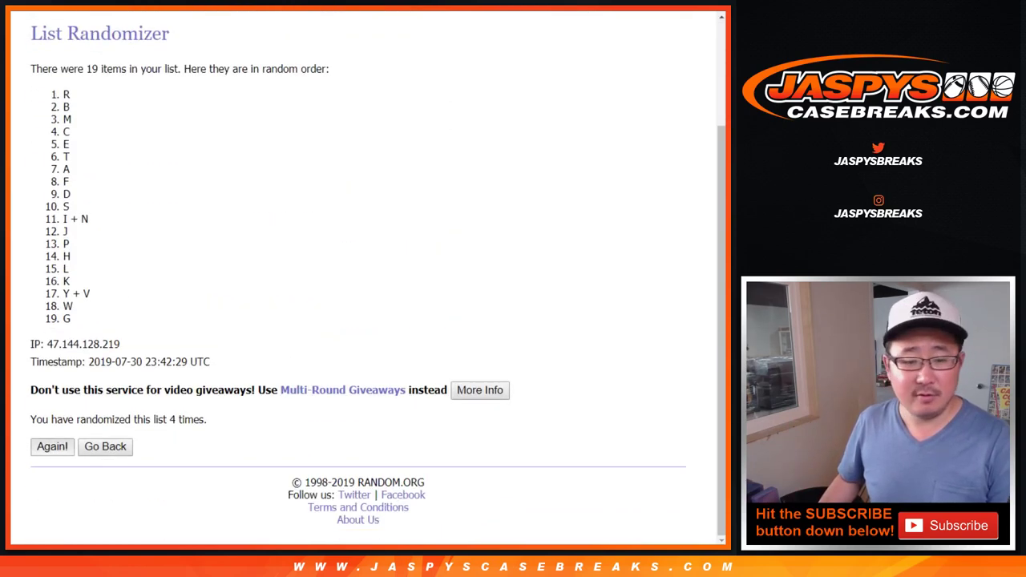
{"action": "left_click", "coordinate": [52, 447]}
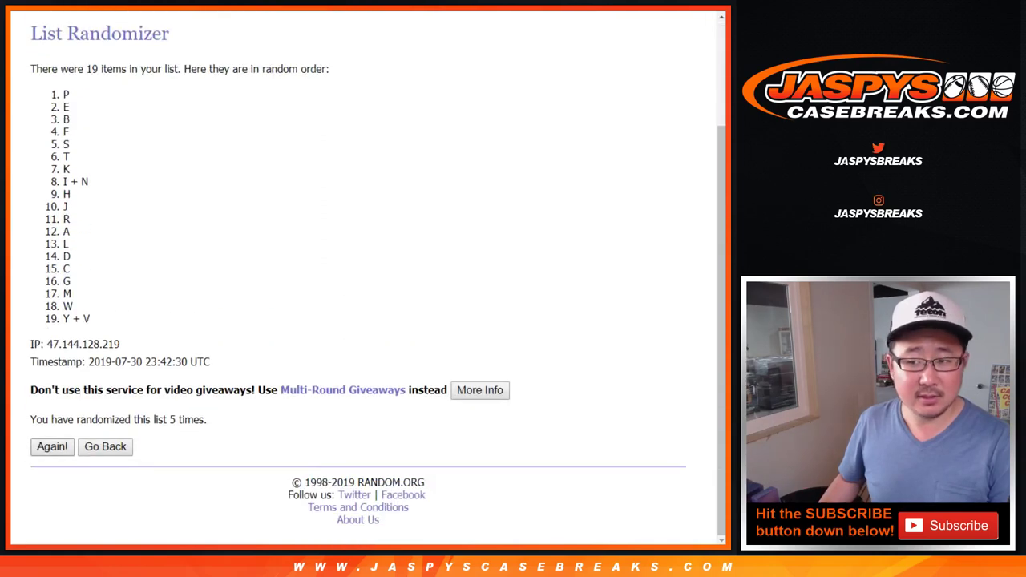
{"action": "left_click", "coordinate": [53, 447]}
{"action": "left_click", "coordinate": [52, 447]}
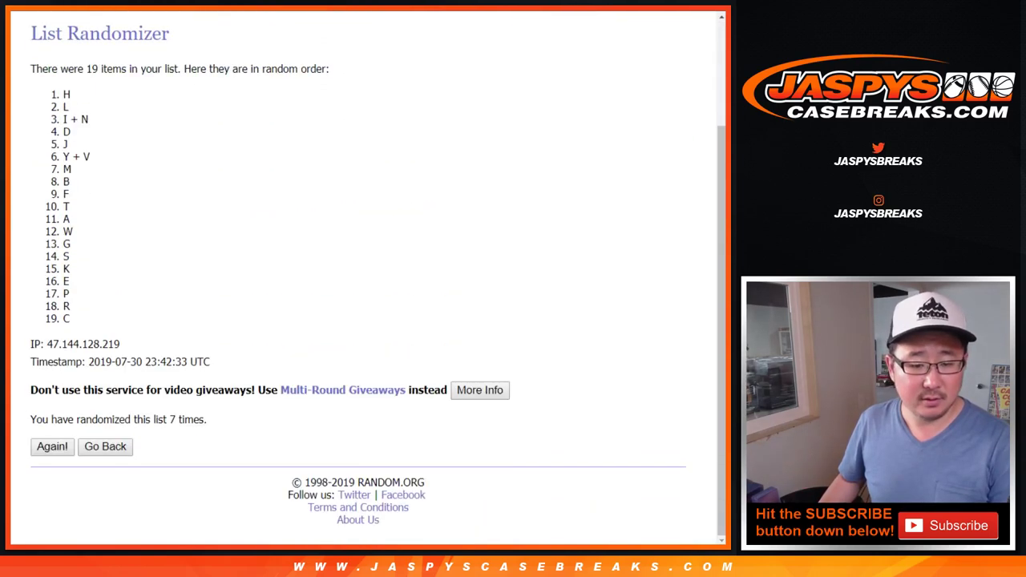
{"action": "left_click", "coordinate": [52, 447]}
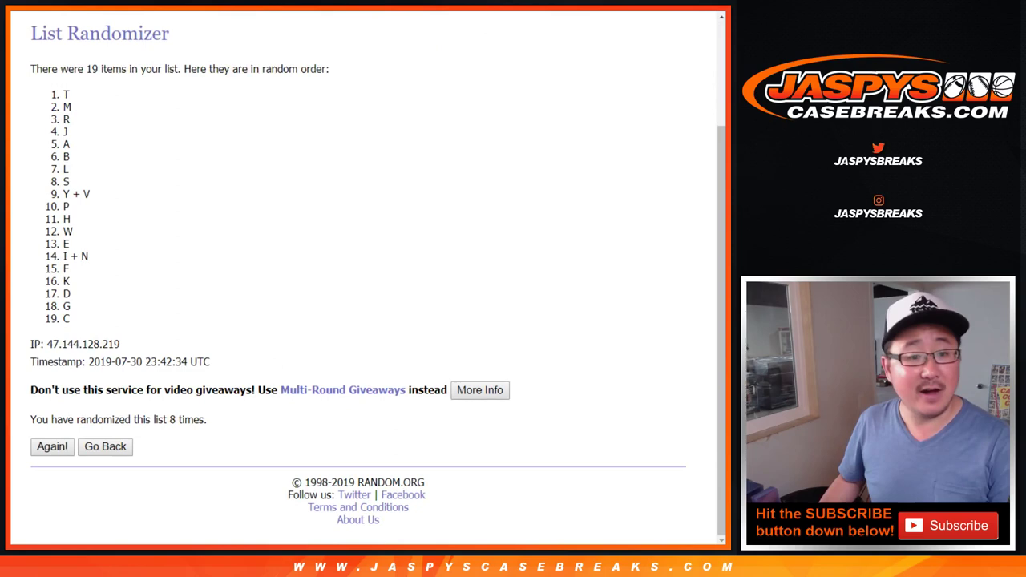
{"action": "left_click", "coordinate": [52, 447]}
Paste the nine-times-shuffled letters into column B starting at B1.
{"action": "left_click_drag", "start_coordinate": [62, 90], "coordinate": [74, 323]}
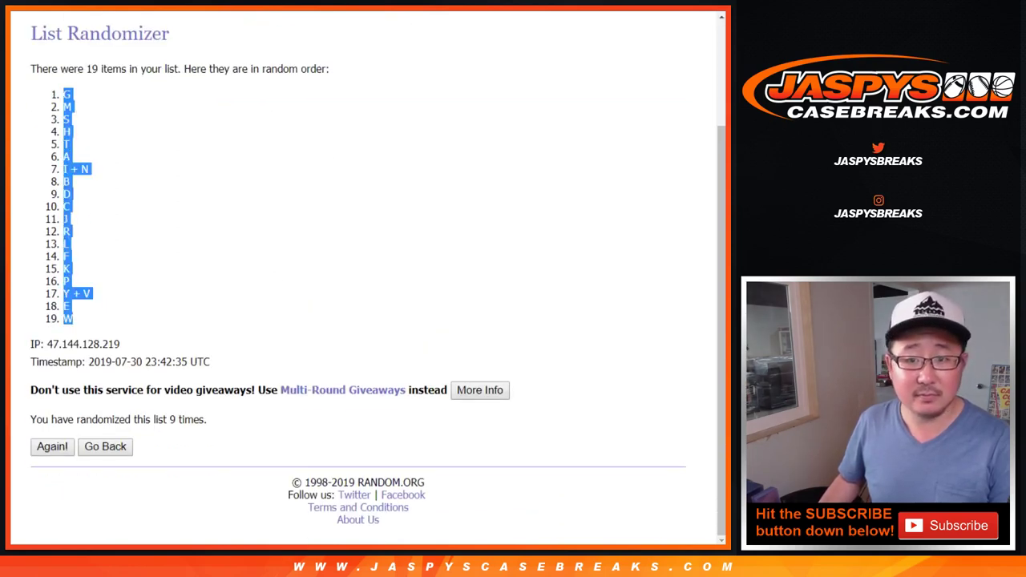
{"action": "key", "text": "ctrl+Tab"}
{"action": "left_click", "coordinate": [133, 117]}
{"action": "right_click", "coordinate": [145, 117]}
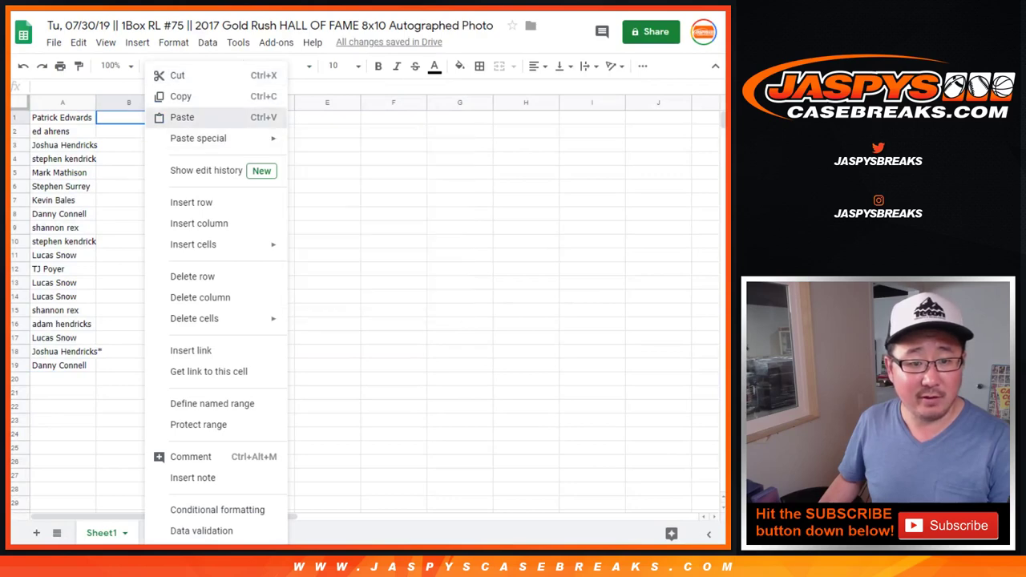
{"action": "left_click", "coordinate": [182, 117]}
{"action": "key", "text": "ctrl+a"}
Set the whole sheet's font to Helvetica Neue at size 14.
{"action": "left_click", "coordinate": [277, 66]}
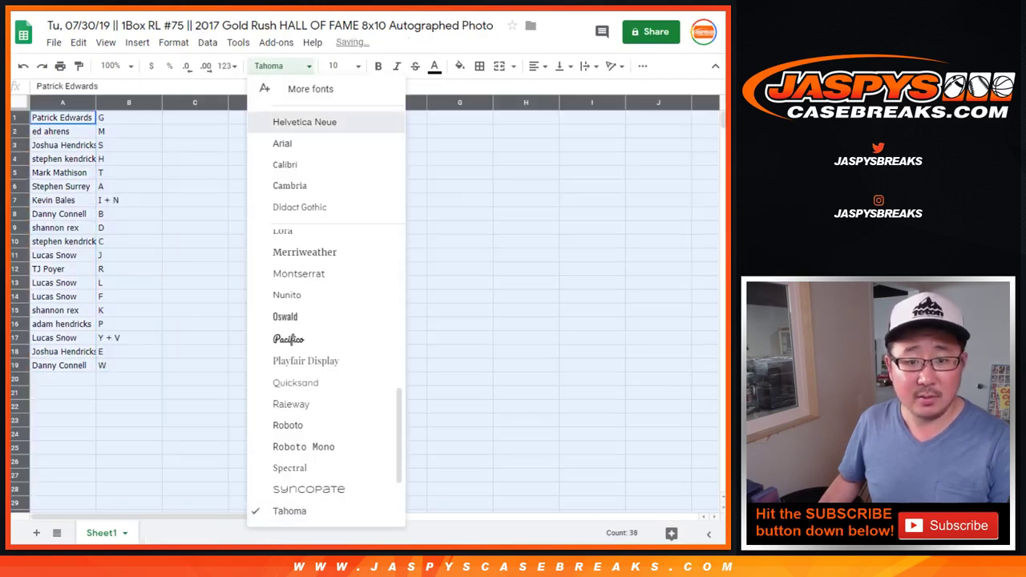
{"action": "left_click", "coordinate": [304, 122]}
{"action": "left_click", "coordinate": [341, 66]}
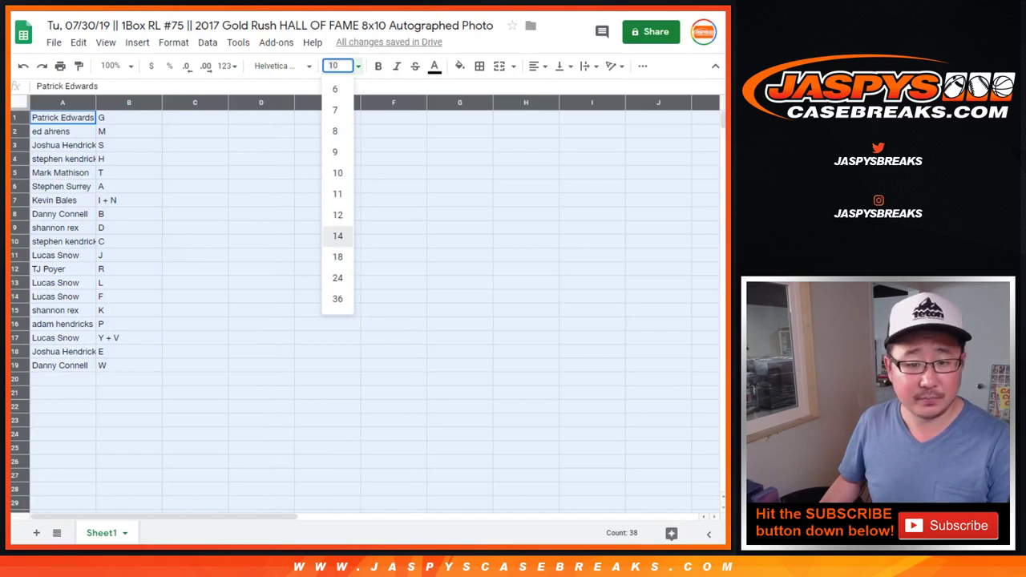
{"action": "left_click", "coordinate": [337, 235]}
Zoom to 150% and auto-fit column A to the full names.
{"action": "left_click", "coordinate": [116, 65]}
{"action": "left_click", "coordinate": [116, 194]}
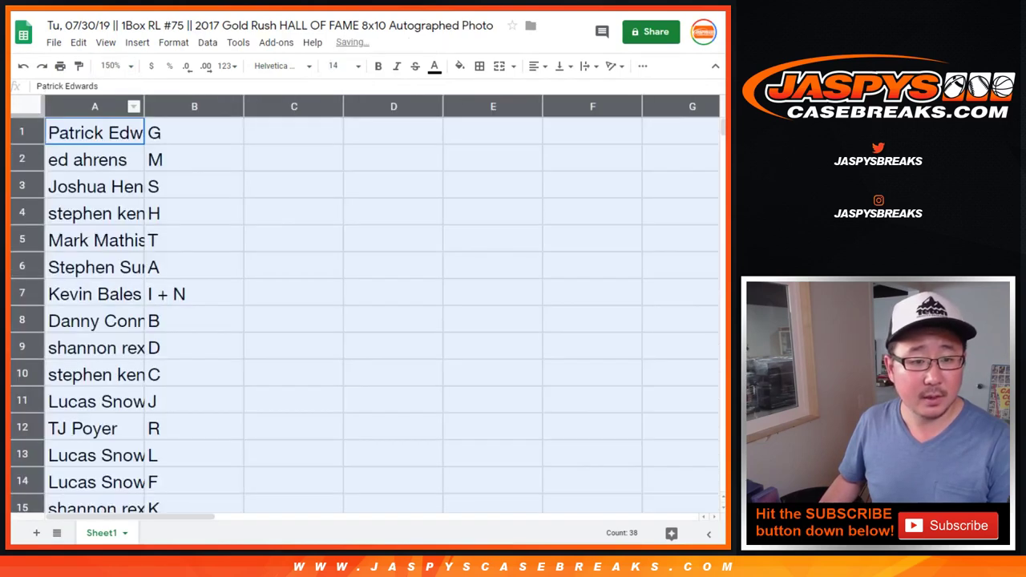
{"action": "double_click", "coordinate": [143, 107]}
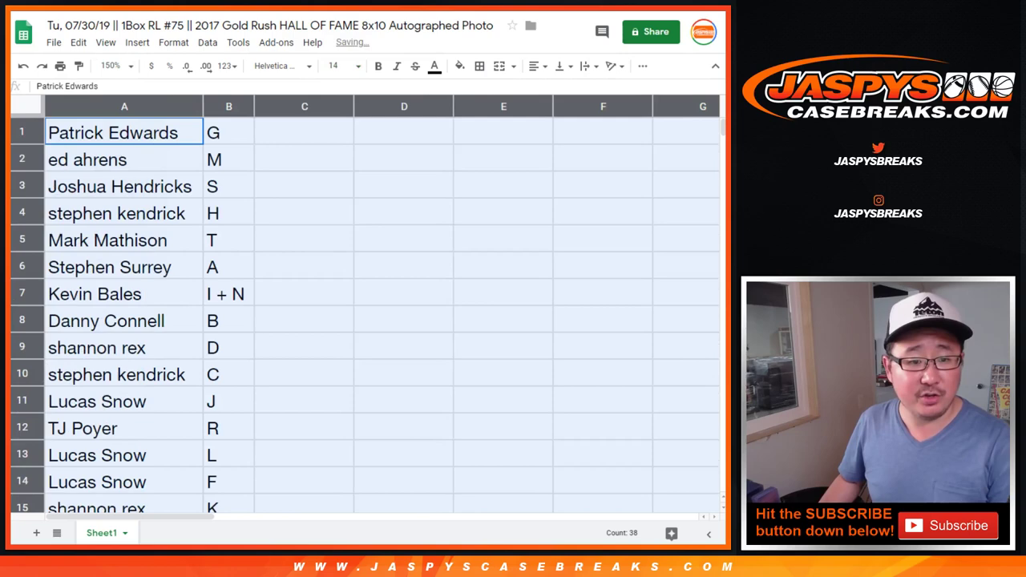
{"action": "left_click", "coordinate": [22, 159]}
{"action": "left_click", "coordinate": [22, 186]}
{"action": "left_click", "coordinate": [21, 213]}
{"action": "left_click", "coordinate": [22, 241]}
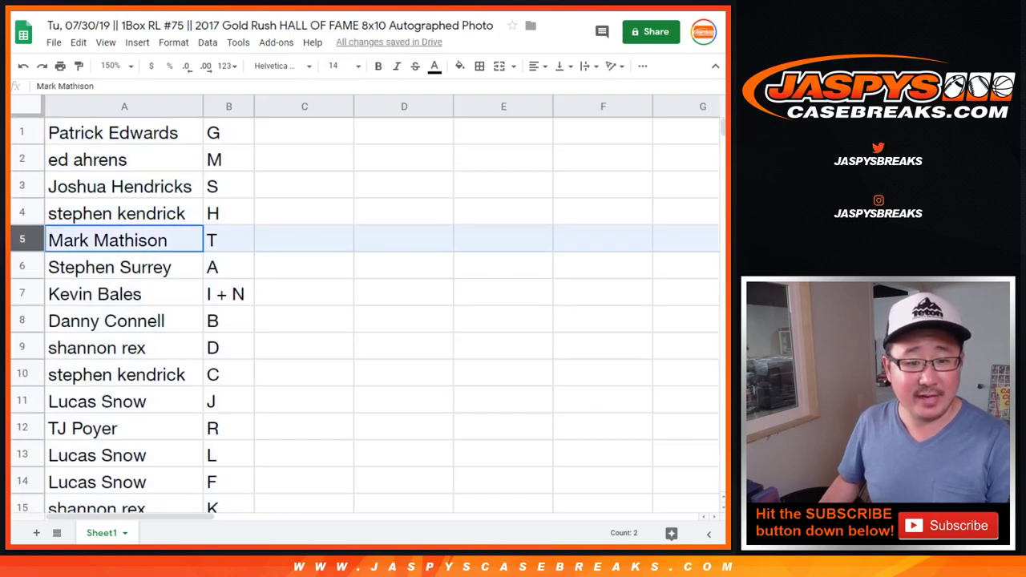
{"action": "scroll", "coordinate": [365, 321], "scroll_direction": "down", "scroll_amount": 2}
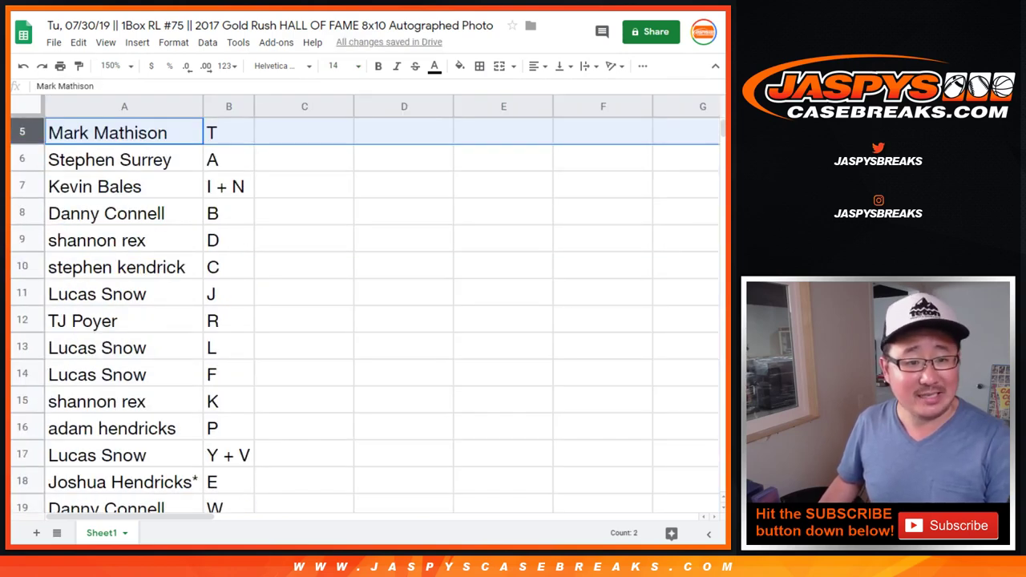
{"action": "left_click", "coordinate": [22, 159]}
{"action": "left_click", "coordinate": [22, 186]}
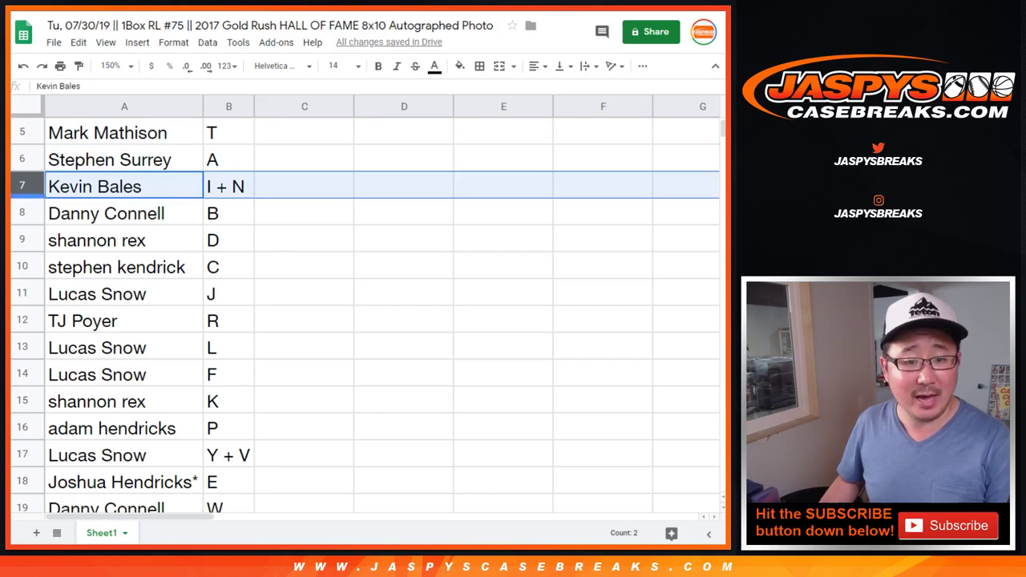
{"action": "left_click", "coordinate": [22, 213]}
{"action": "scroll", "coordinate": [365, 320], "scroll_direction": "down", "scroll_amount": 1}
{"action": "left_click", "coordinate": [21, 186]}
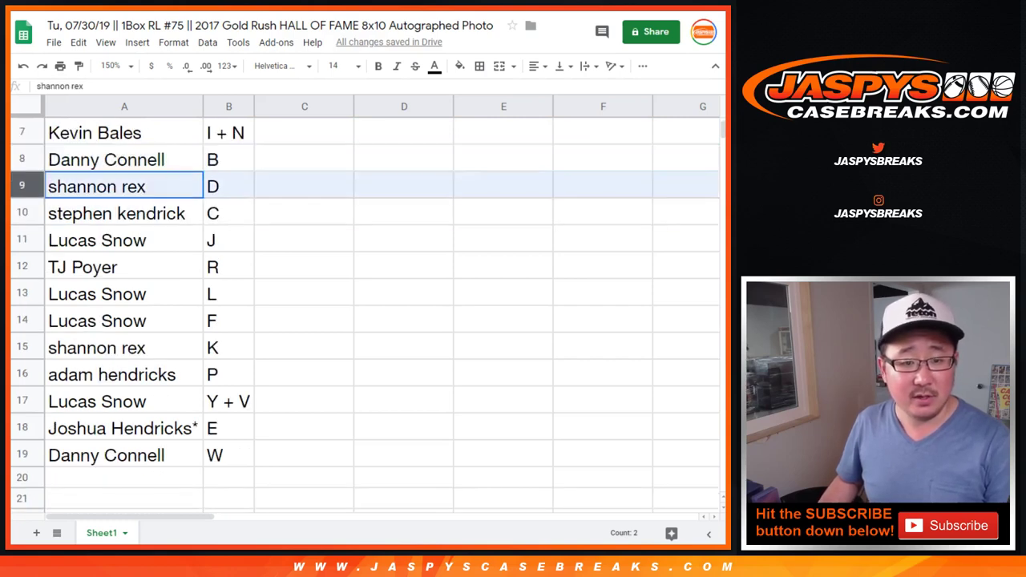
{"action": "left_click", "coordinate": [22, 213]}
{"action": "left_click", "coordinate": [22, 240]}
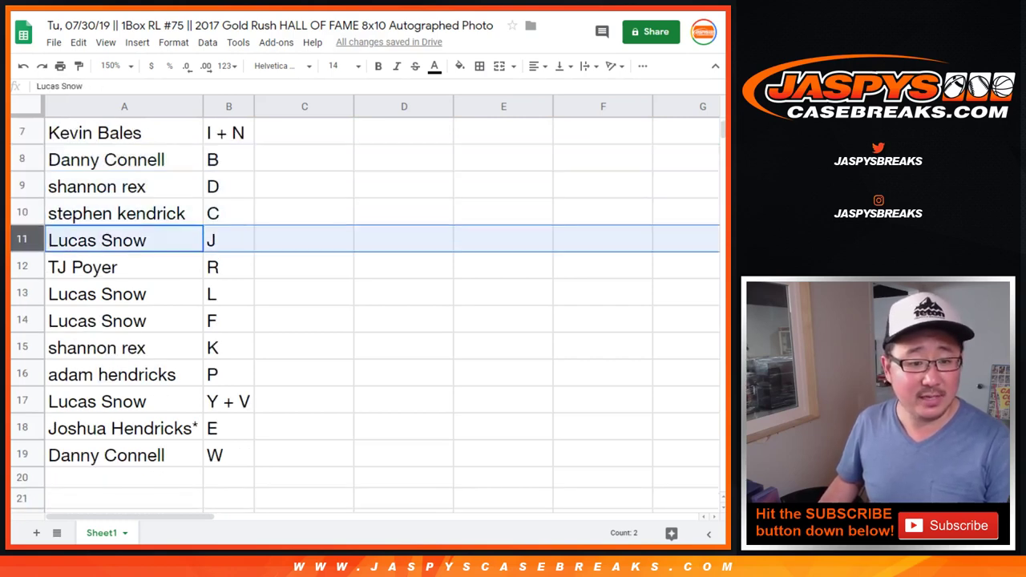
{"action": "left_click", "coordinate": [22, 267]}
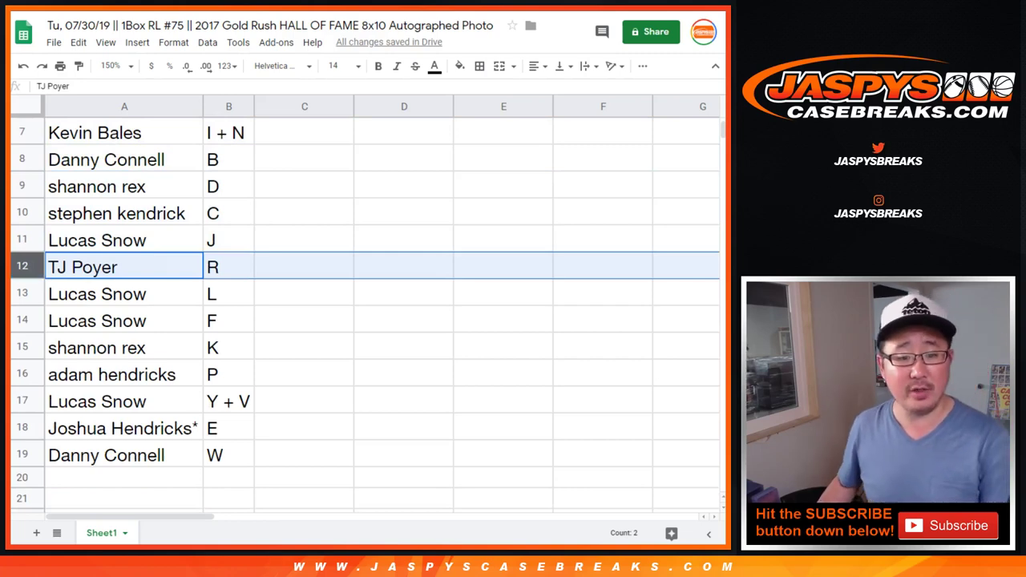
{"action": "left_click", "coordinate": [22, 294]}
{"action": "left_click", "coordinate": [21, 320]}
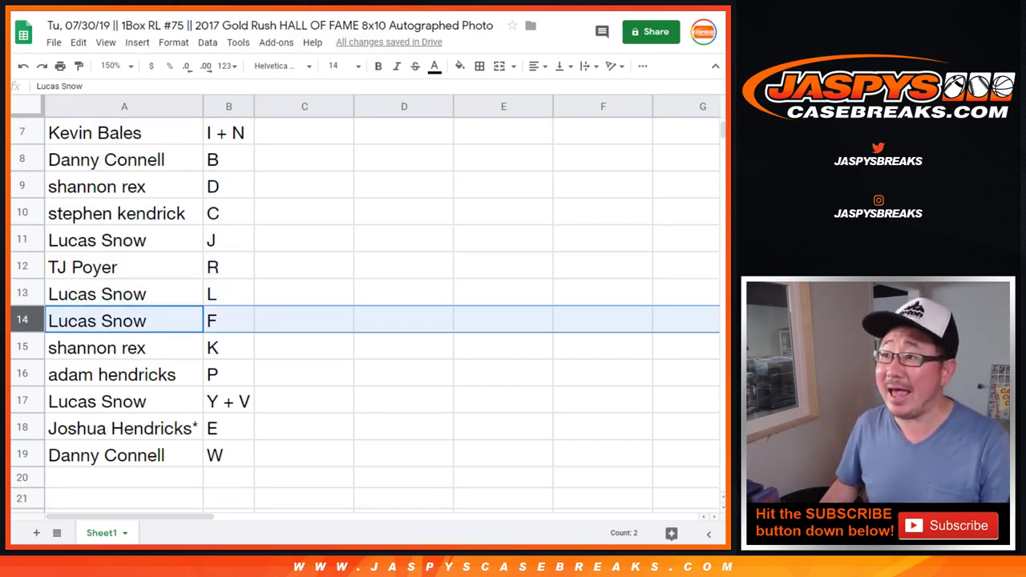
{"action": "left_click", "coordinate": [22, 348]}
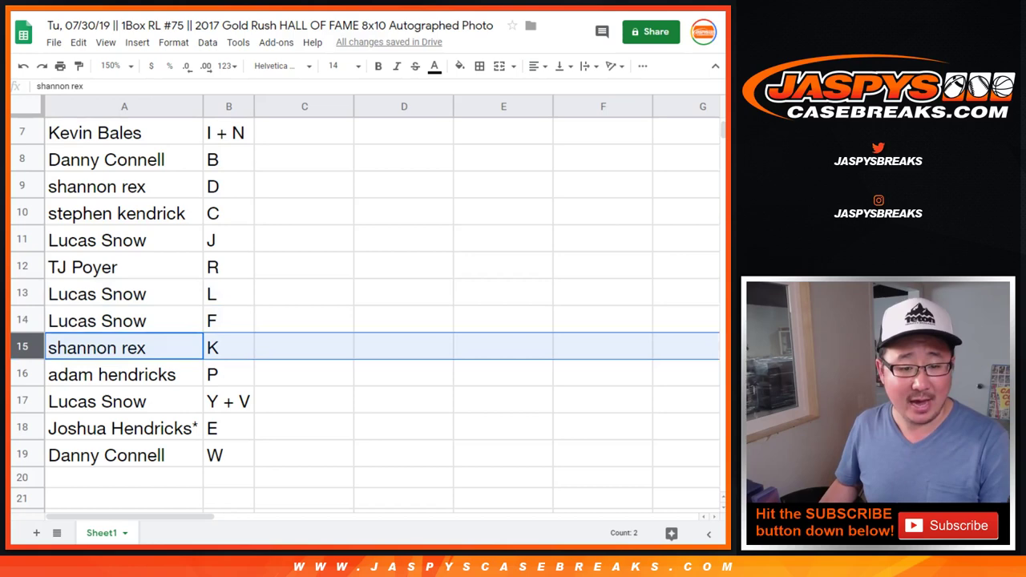
{"action": "left_click", "coordinate": [22, 375]}
{"action": "left_click", "coordinate": [22, 401]}
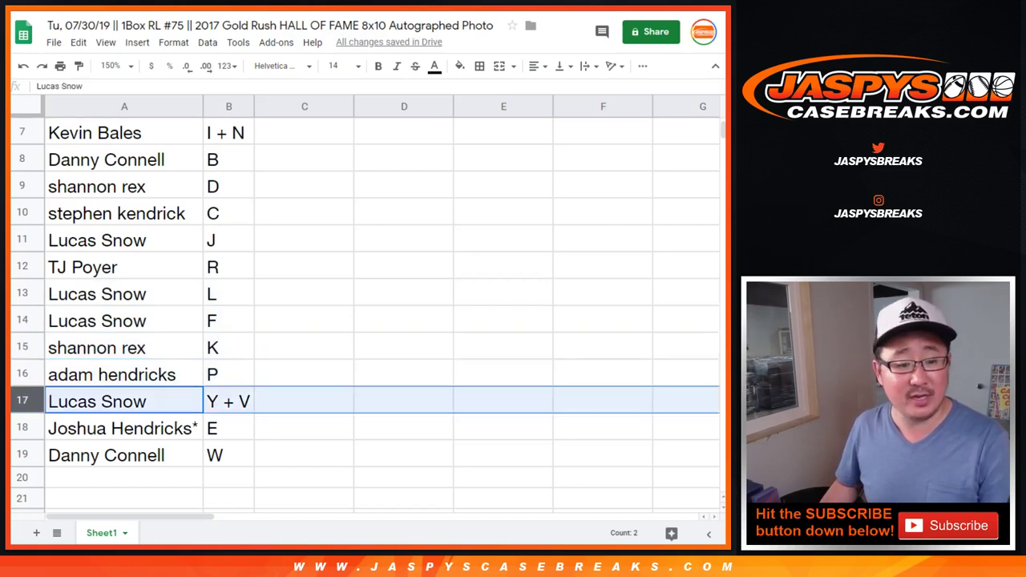
{"action": "left_click", "coordinate": [21, 427]}
{"action": "left_click", "coordinate": [22, 454]}
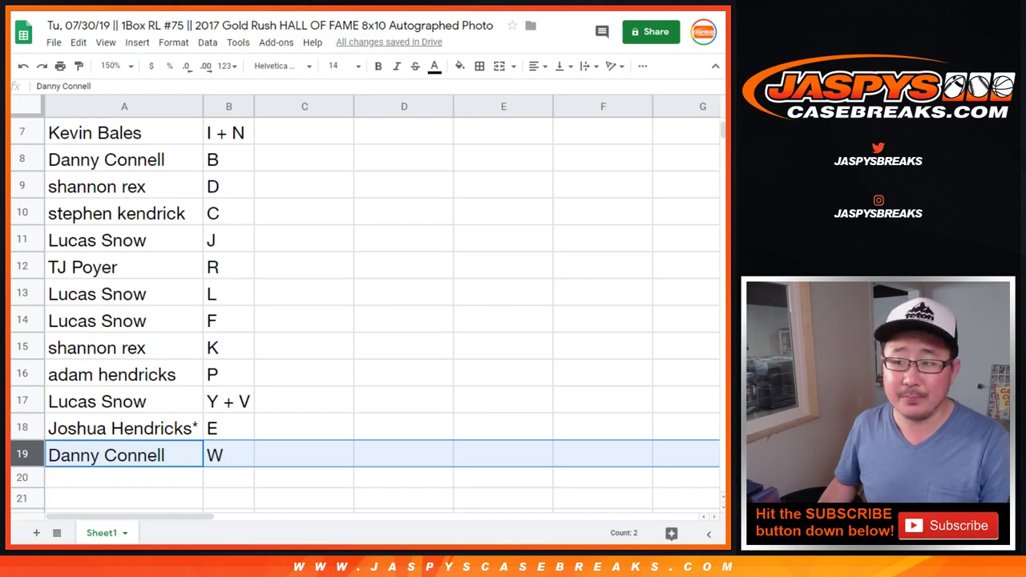
{"action": "scroll", "coordinate": [365, 305], "scroll_direction": "up", "scroll_amount": 3}
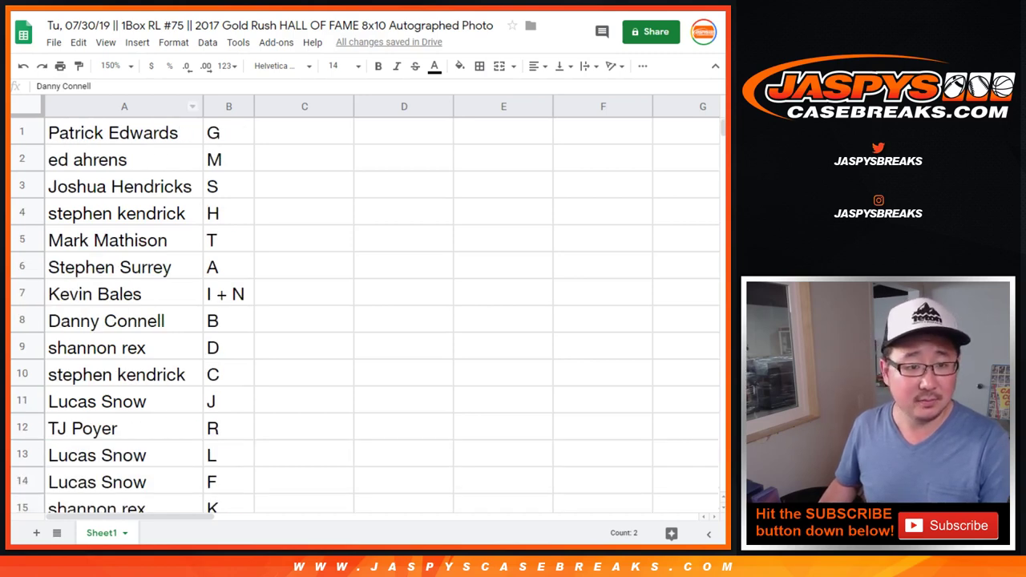
{"action": "left_click", "coordinate": [112, 66]}
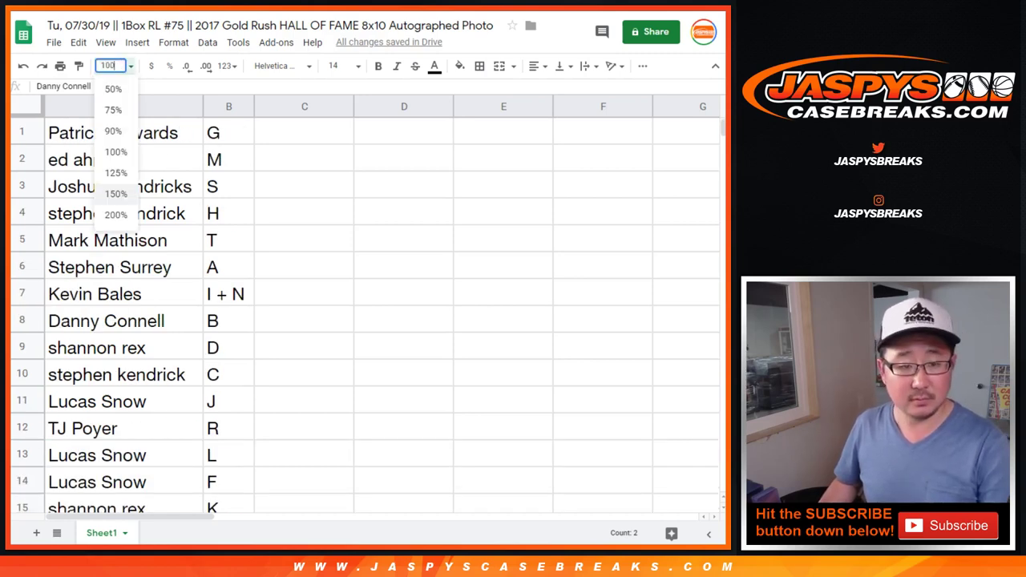
{"action": "key", "text": "Return"}
{"action": "left_click", "coordinate": [72, 190]}
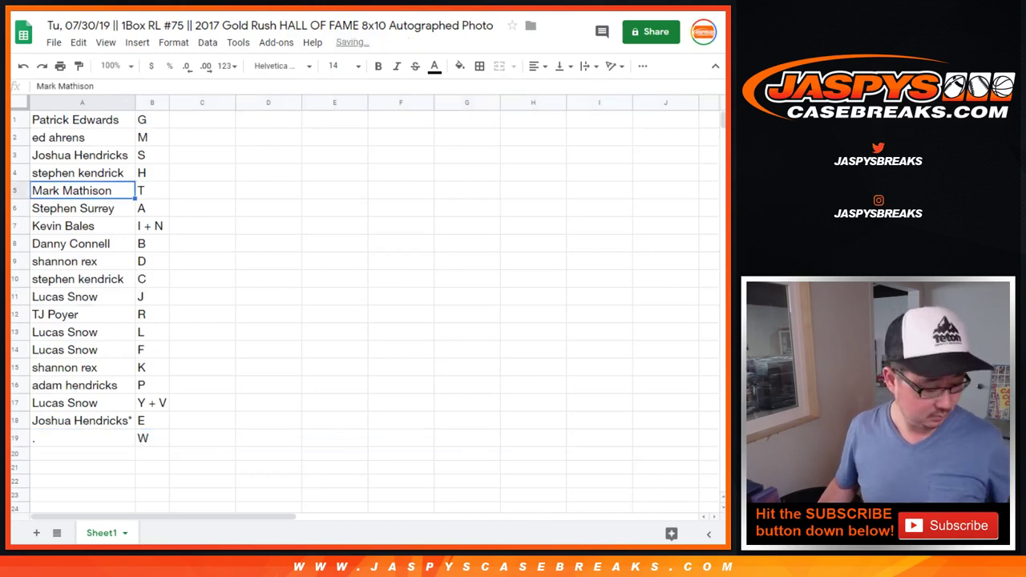
{"action": "key", "text": "ctrl+z"}
Sort the sheet A to Z by the letters in column B.
{"action": "left_click", "coordinate": [152, 190]}
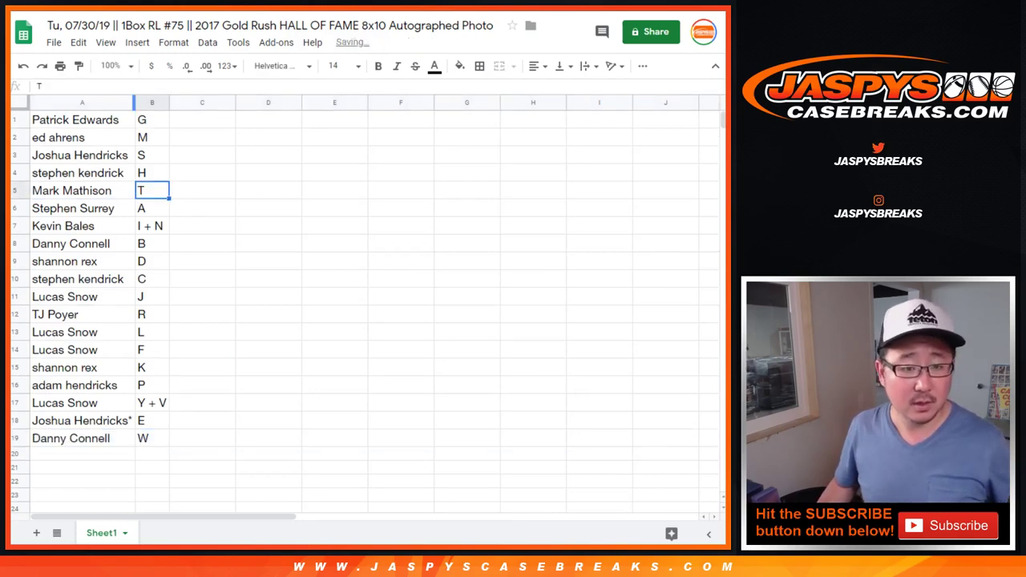
{"action": "left_click", "coordinate": [151, 102]}
{"action": "left_click", "coordinate": [207, 42]}
{"action": "left_click", "coordinate": [264, 66]}
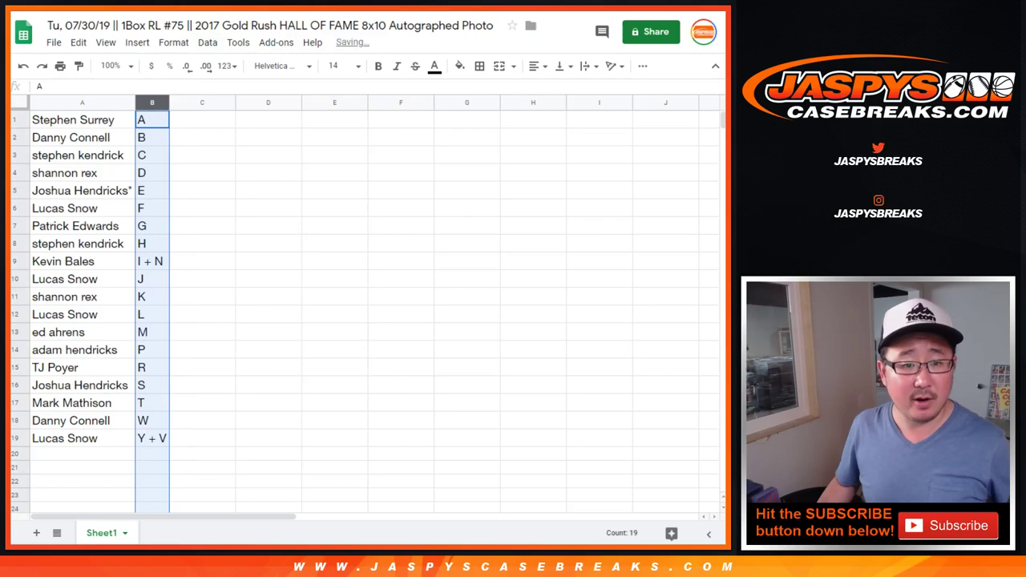
Apply all borders to the range A1:B19.
{"action": "left_click", "coordinate": [72, 120]}
{"action": "left_click", "coordinate": [151, 439], "text": "shift"}
{"action": "left_click", "coordinate": [479, 66]}
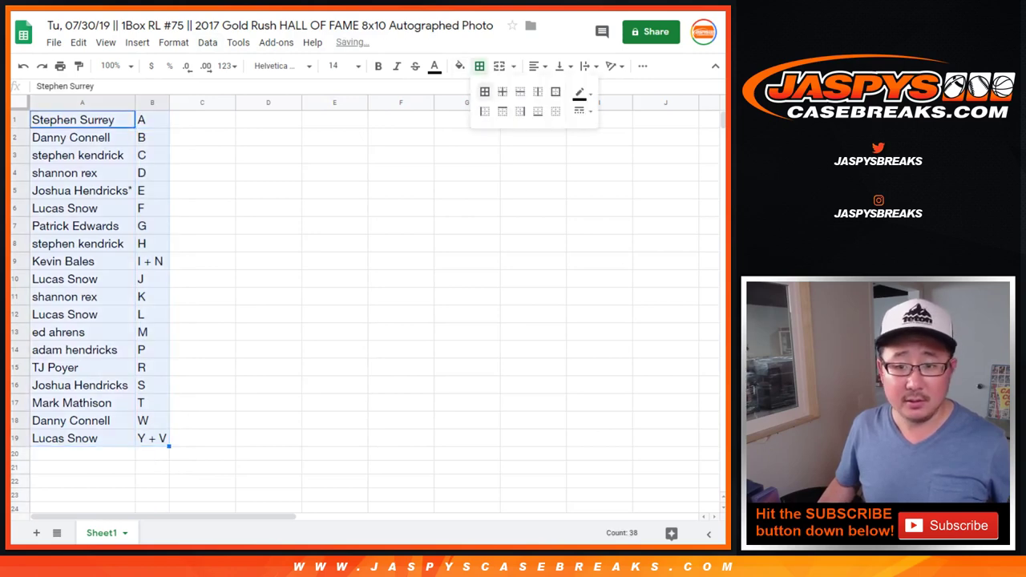
{"action": "left_click", "coordinate": [484, 91]}
{"action": "left_click", "coordinate": [534, 66]}
Centre A1:B19 horizontally, then copy the 19 names in A1:A19 over to RANDOM.ORG.
{"action": "left_click", "coordinate": [553, 93]}
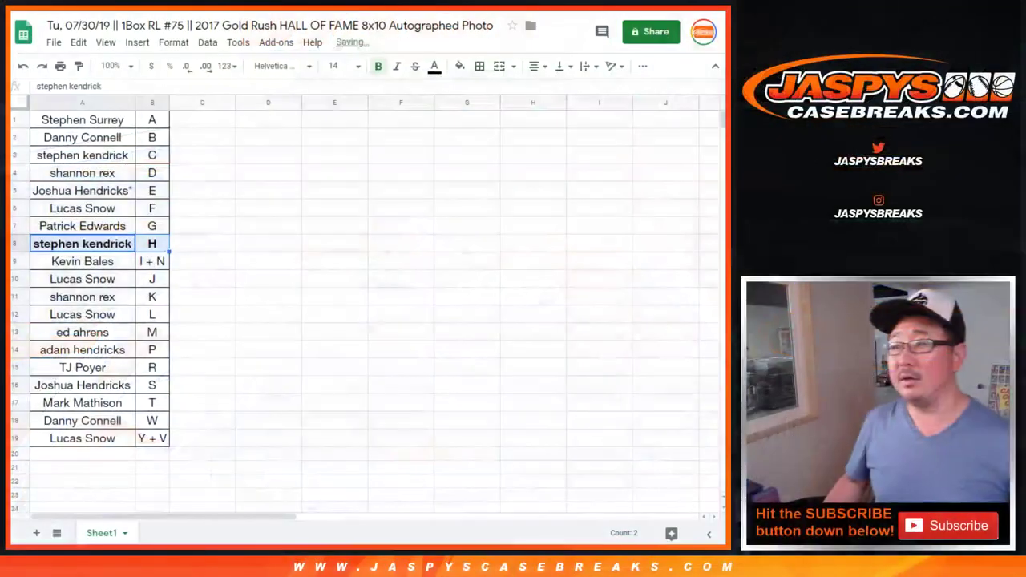
{"action": "left_click", "coordinate": [81, 120]}
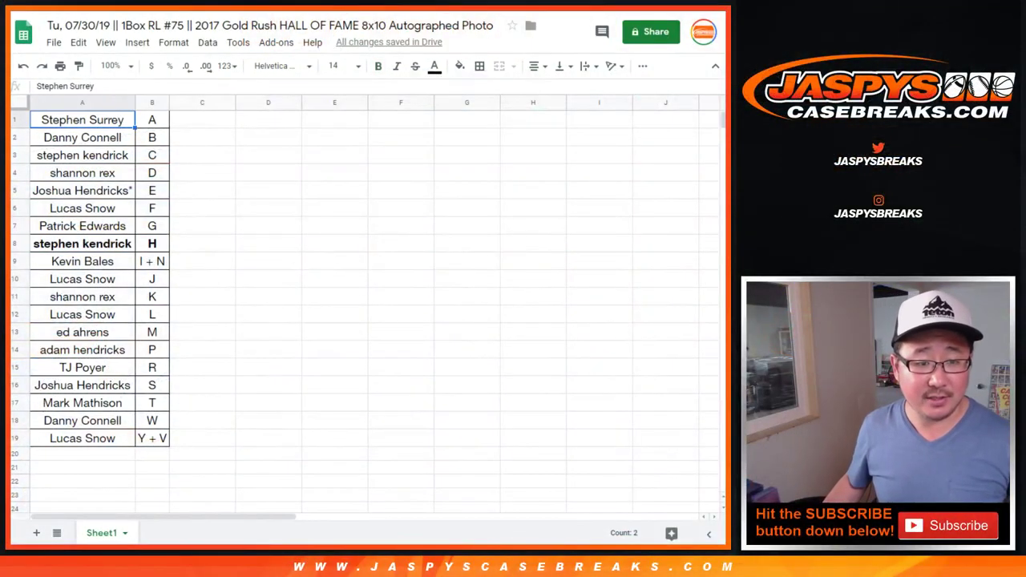
{"action": "key", "text": "ctrl+shift+Down"}
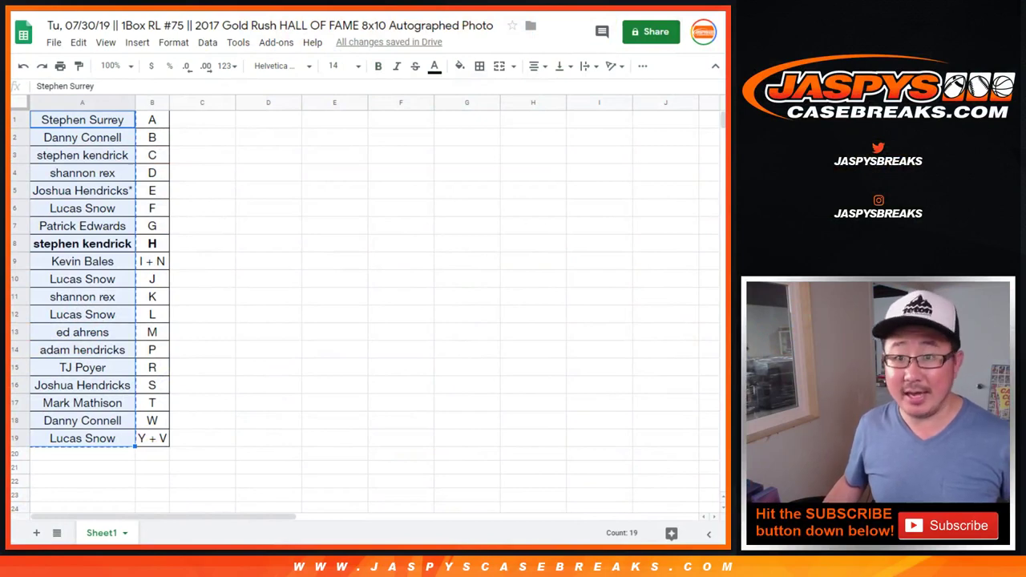
{"action": "key", "text": "ctrl+Tab"}
{"action": "left_click", "coordinate": [215, 389]}
Paste the sorted names into the List Randomizer and roll two dice, getting 1 and 2.
{"action": "key", "text": "ctrl+v"}
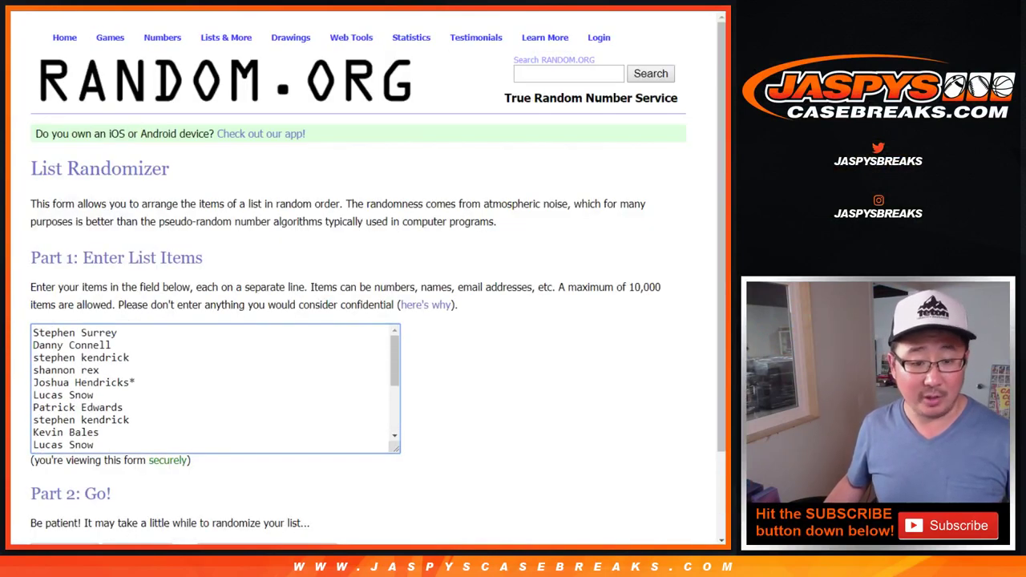
{"action": "scroll", "coordinate": [215, 389], "scroll_direction": "down", "scroll_amount": 5}
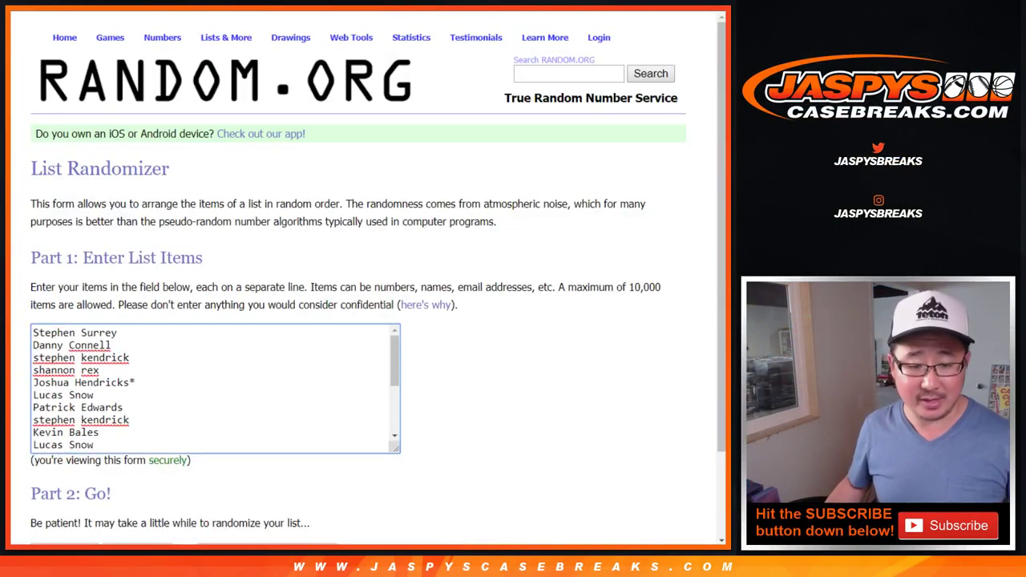
{"action": "key", "text": "ctrl+Tab"}
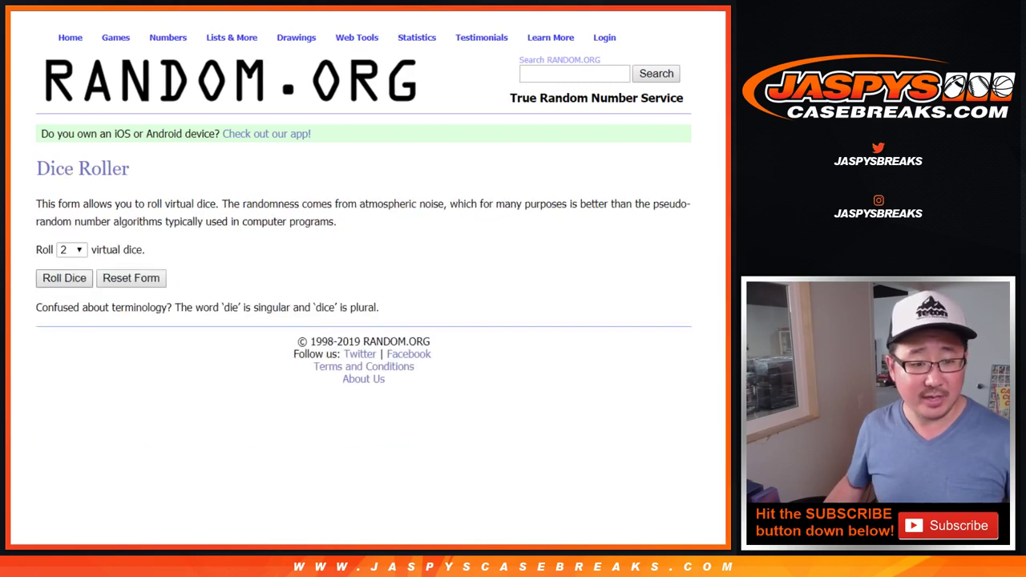
{"action": "left_click", "coordinate": [65, 277]}
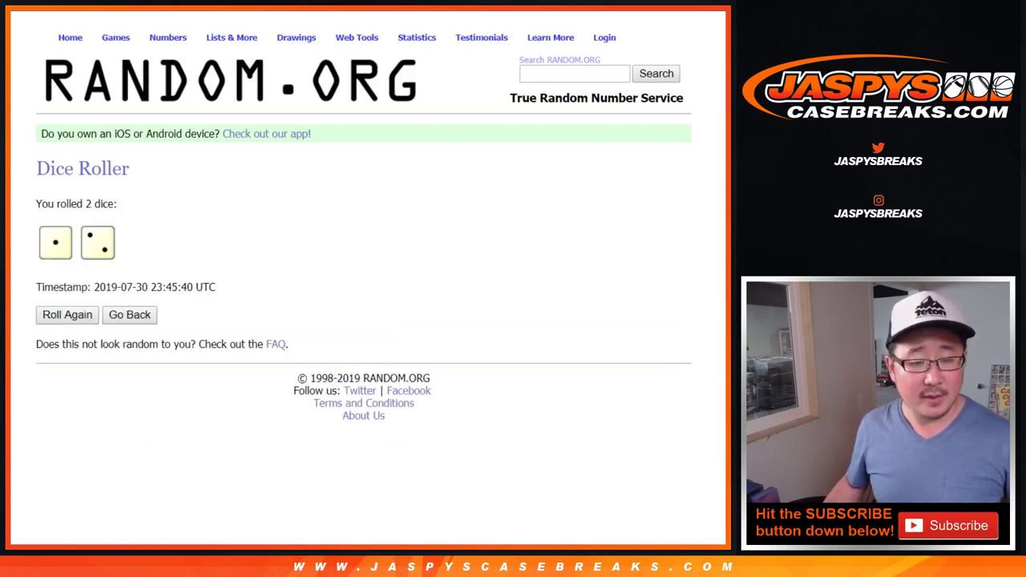
Randomize the name list three times and highlight the top three names.
{"action": "key", "text": "ctrl+shift+Tab"}
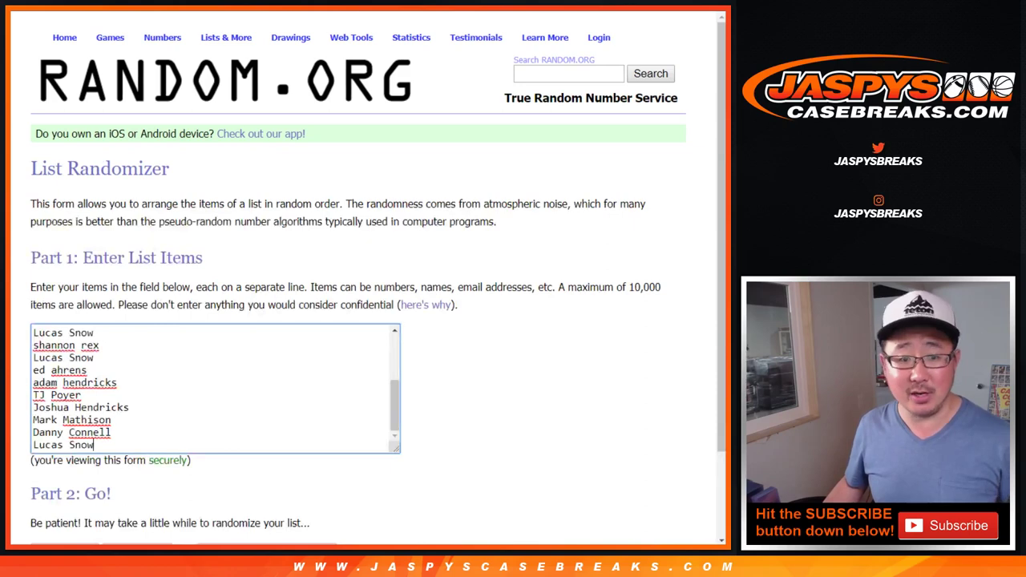
{"action": "scroll", "coordinate": [361, 281], "scroll_direction": "down", "scroll_amount": 3}
{"action": "left_click", "coordinate": [64, 447]}
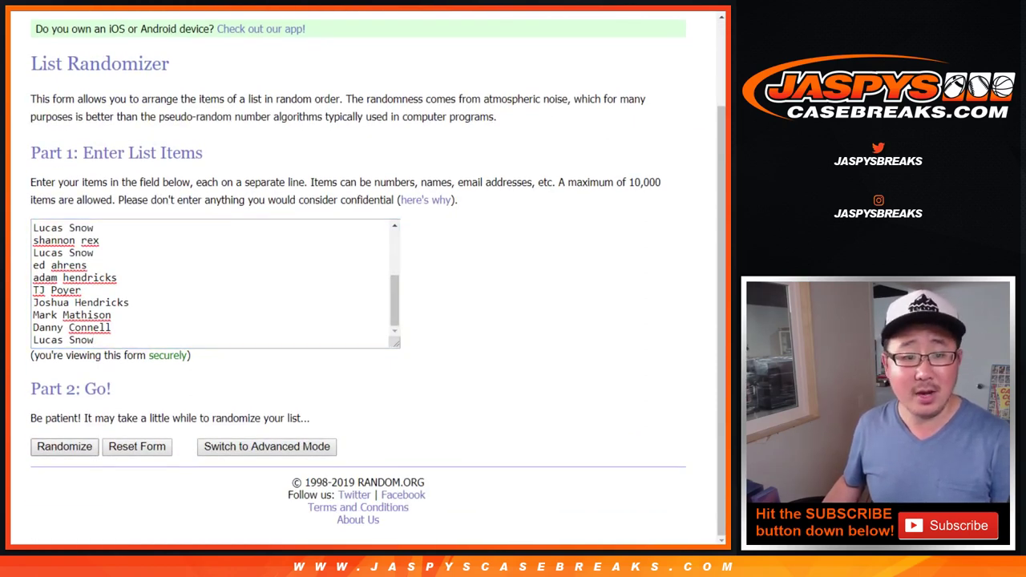
{"action": "left_click", "coordinate": [52, 447]}
{"action": "scroll", "coordinate": [360, 281], "scroll_direction": "down", "scroll_amount": 2}
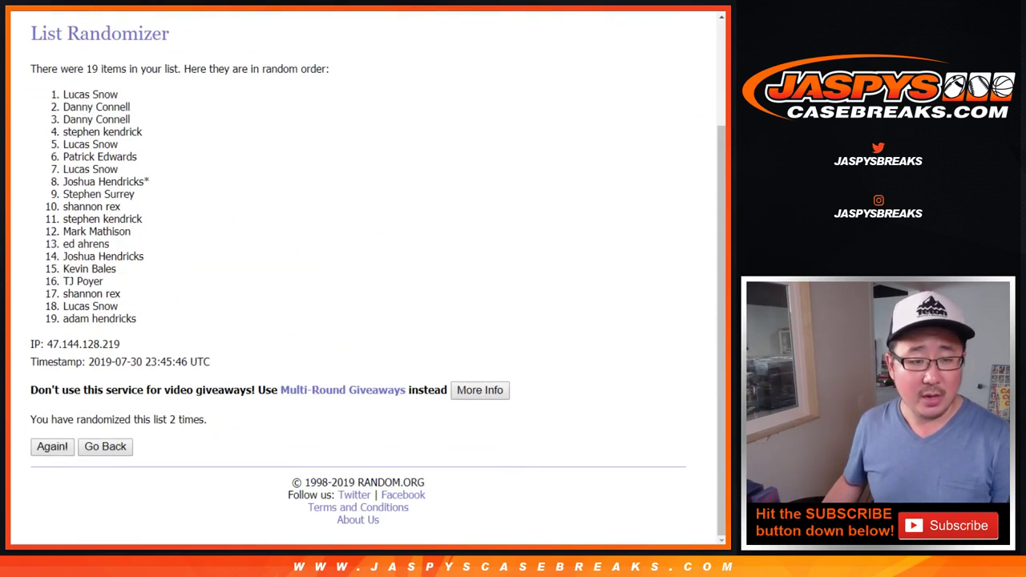
{"action": "left_click", "coordinate": [52, 447]}
{"action": "scroll", "coordinate": [361, 281], "scroll_direction": "down", "scroll_amount": 3}
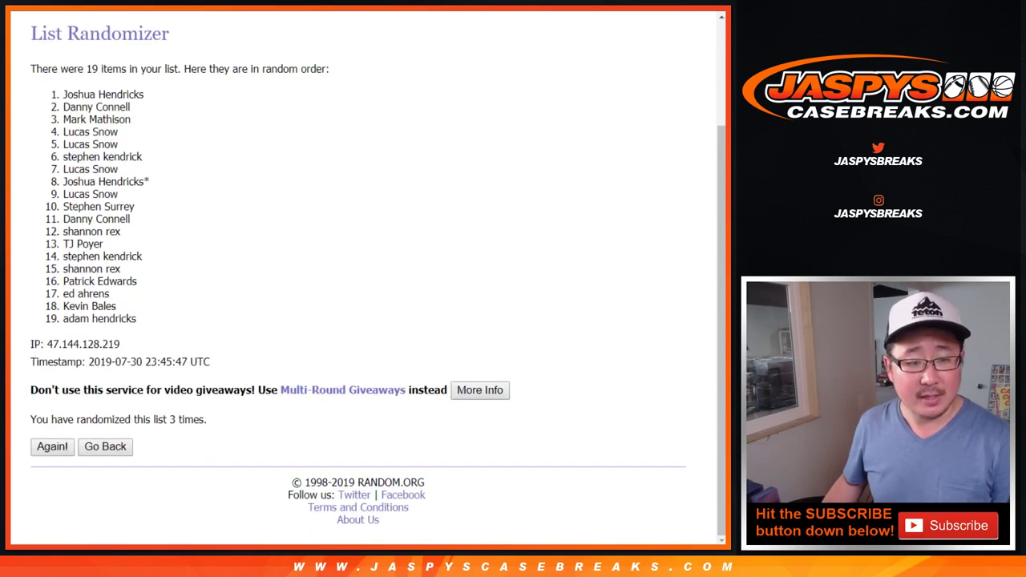
{"action": "mouse_move", "coordinate": [63, 94]}
{"action": "left_mouse_down"}
{"action": "mouse_move", "coordinate": [130, 109]}
{"action": "mouse_move", "coordinate": [131, 120]}
{"action": "left_mouse_up"}
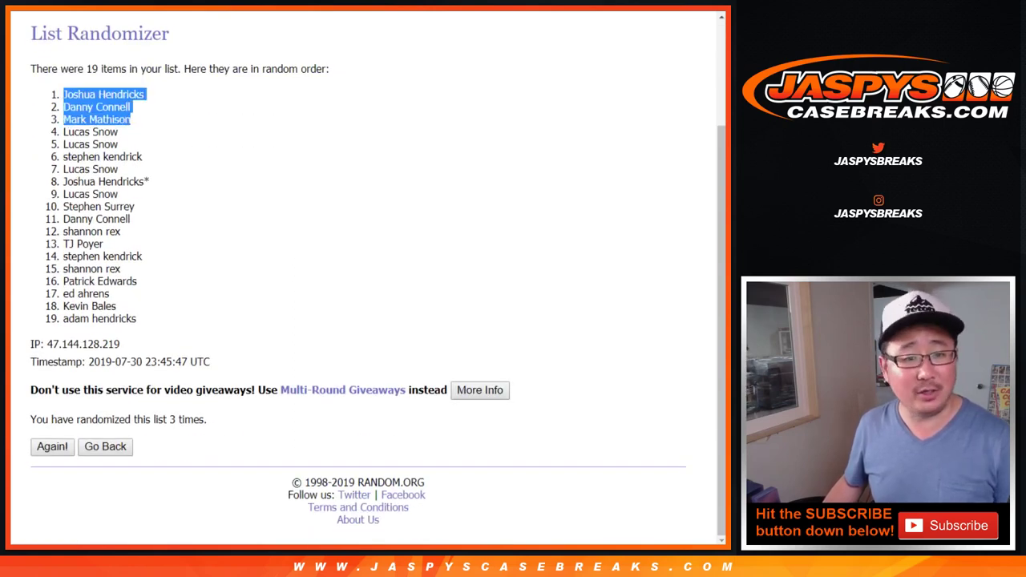